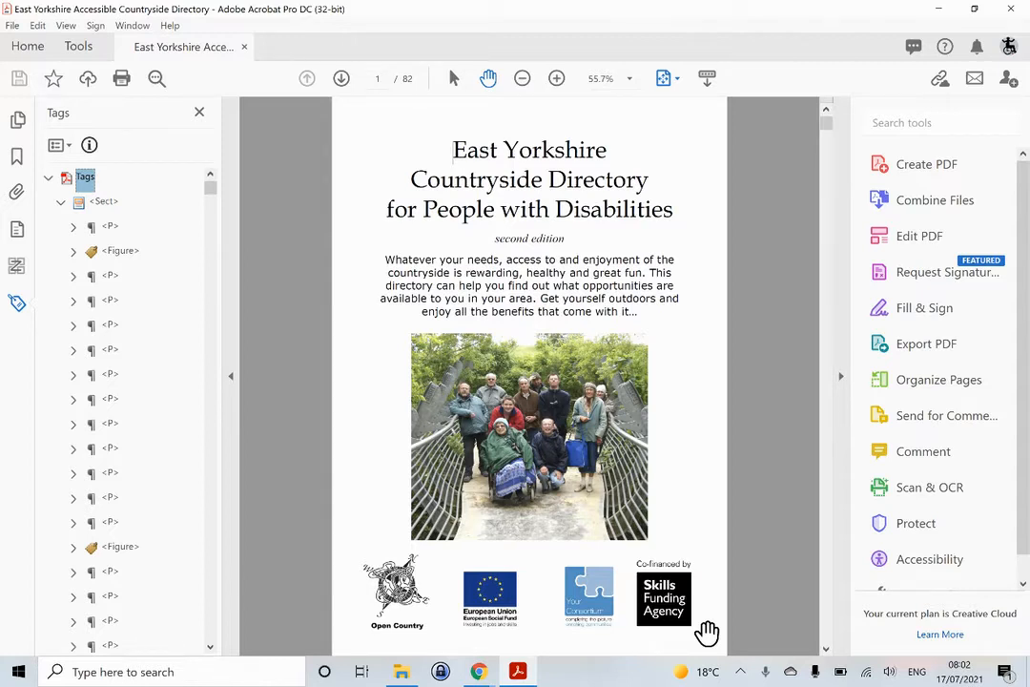
Step: Compare page 1's reading order with the document's tag tree and highlight the content covered by the top-level Sect tag
click(18, 269)
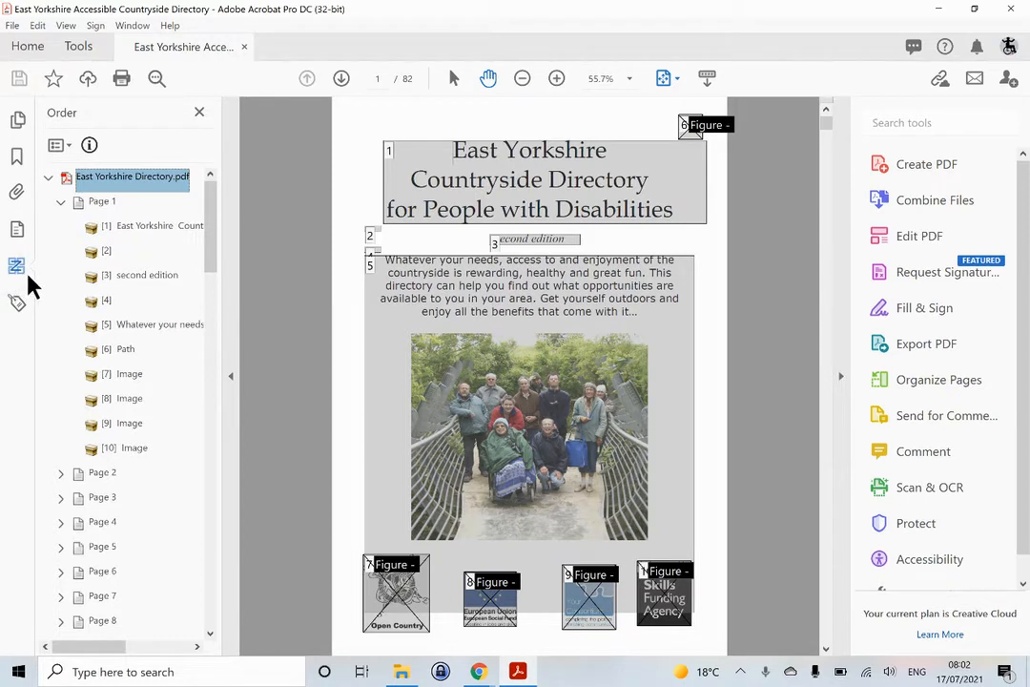
click(18, 302)
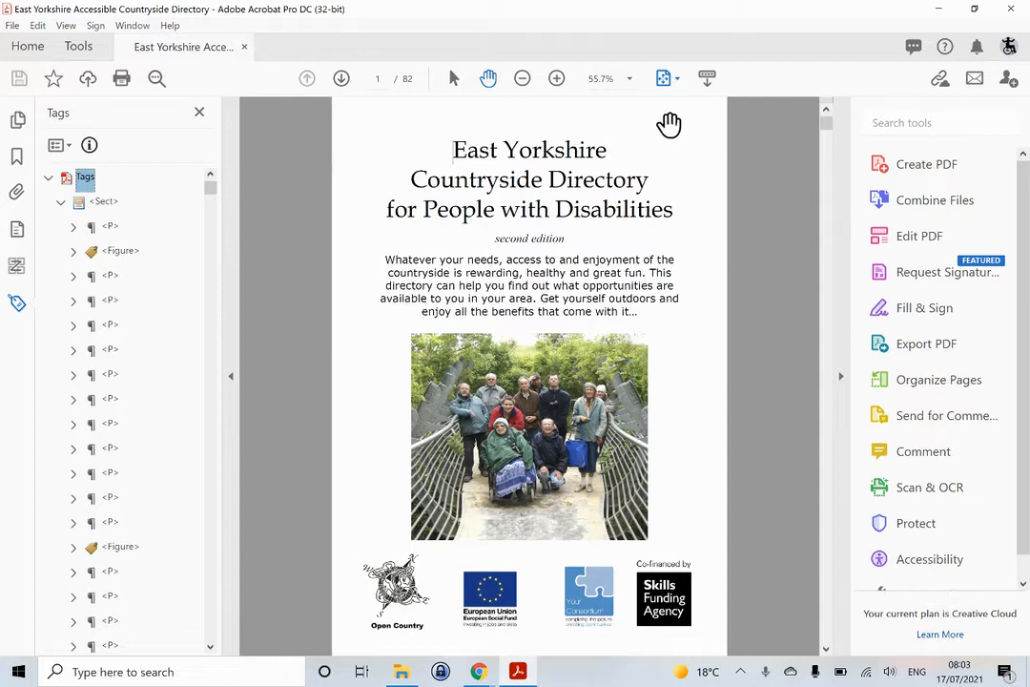
click(18, 267)
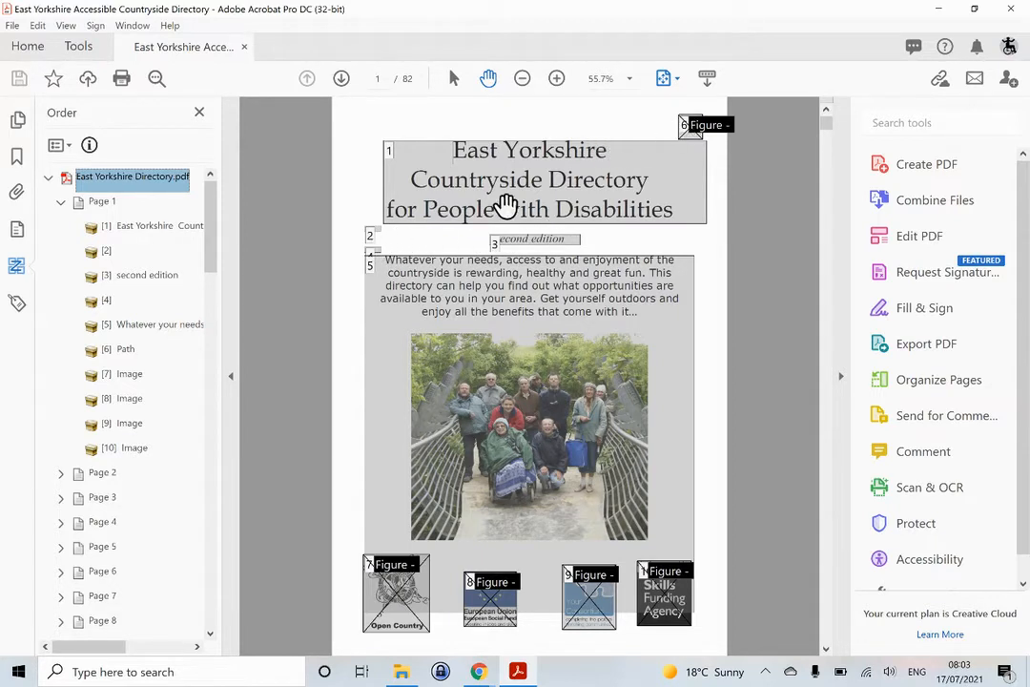
click(14, 302)
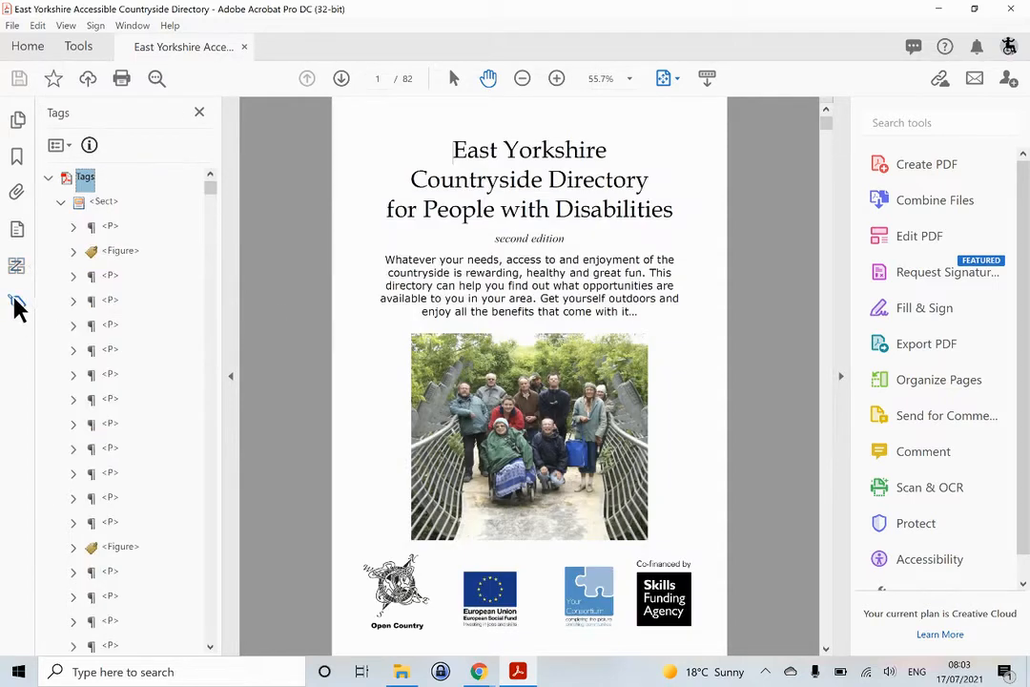
click(50, 183)
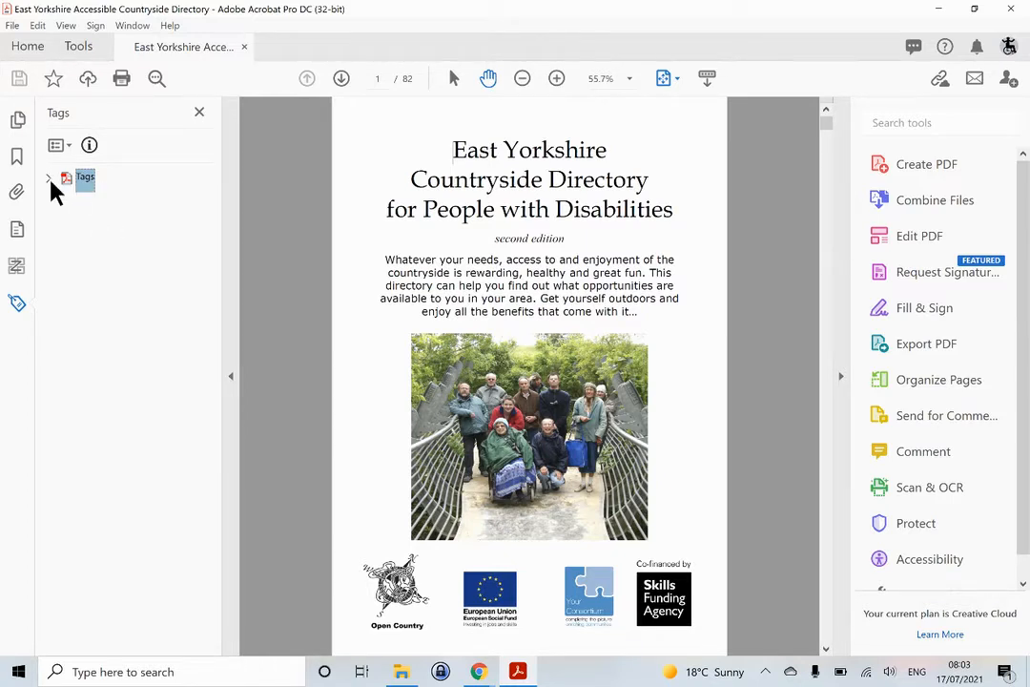
click(50, 183)
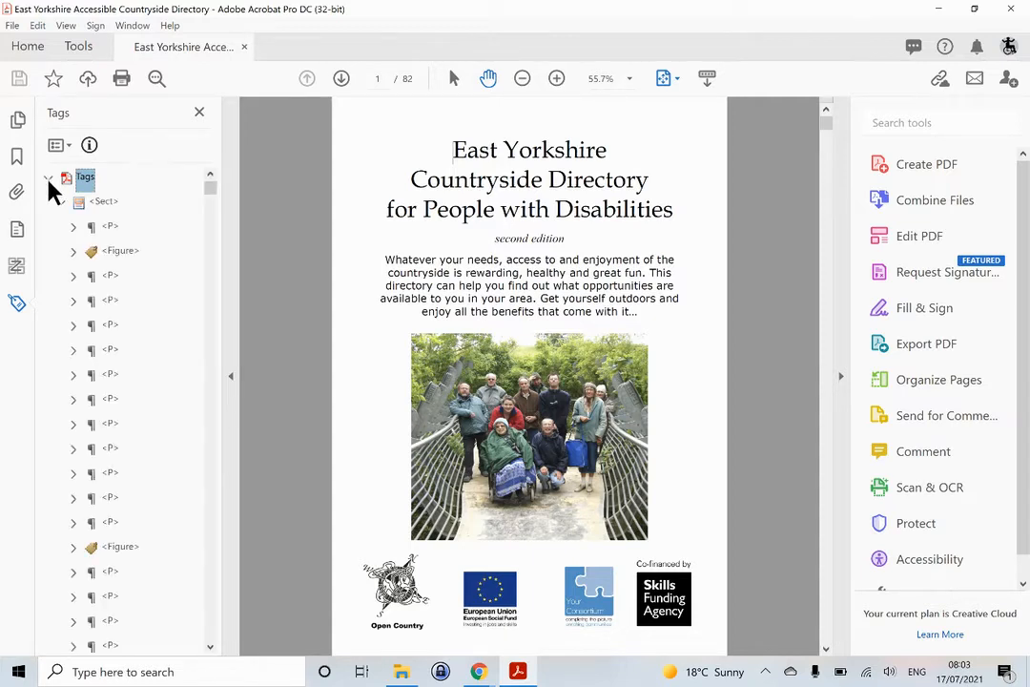
click(61, 203)
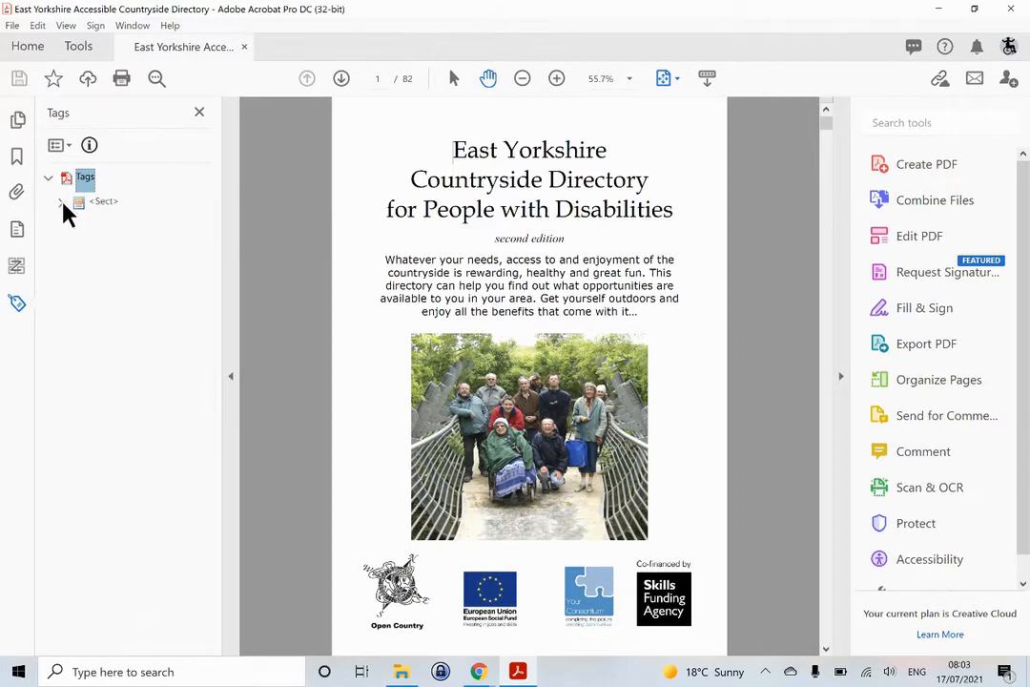
click(61, 203)
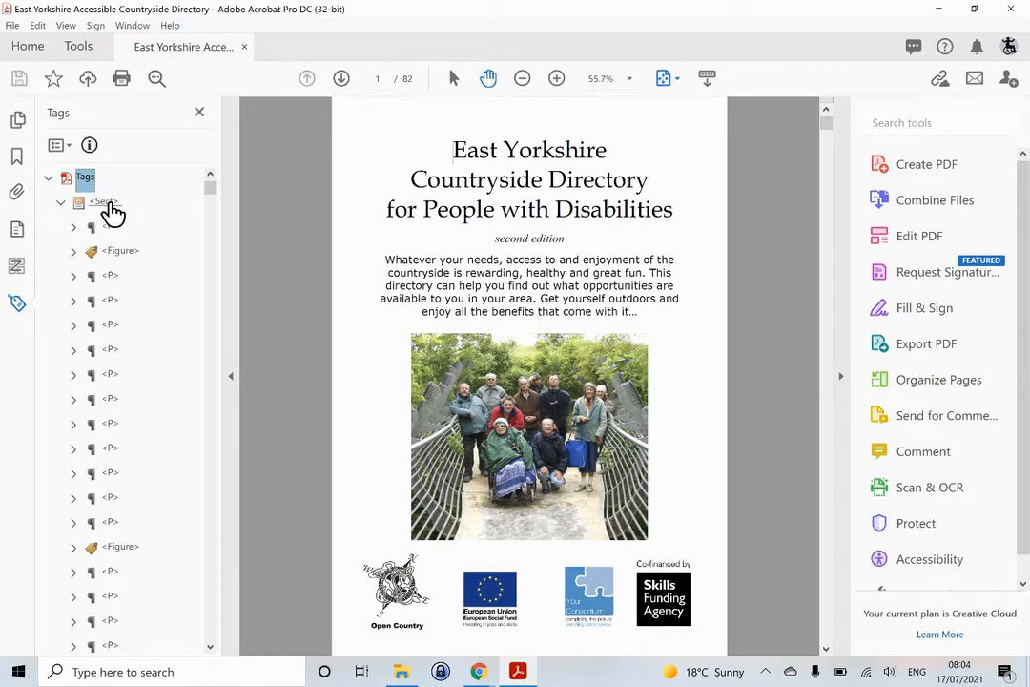
click(104, 202)
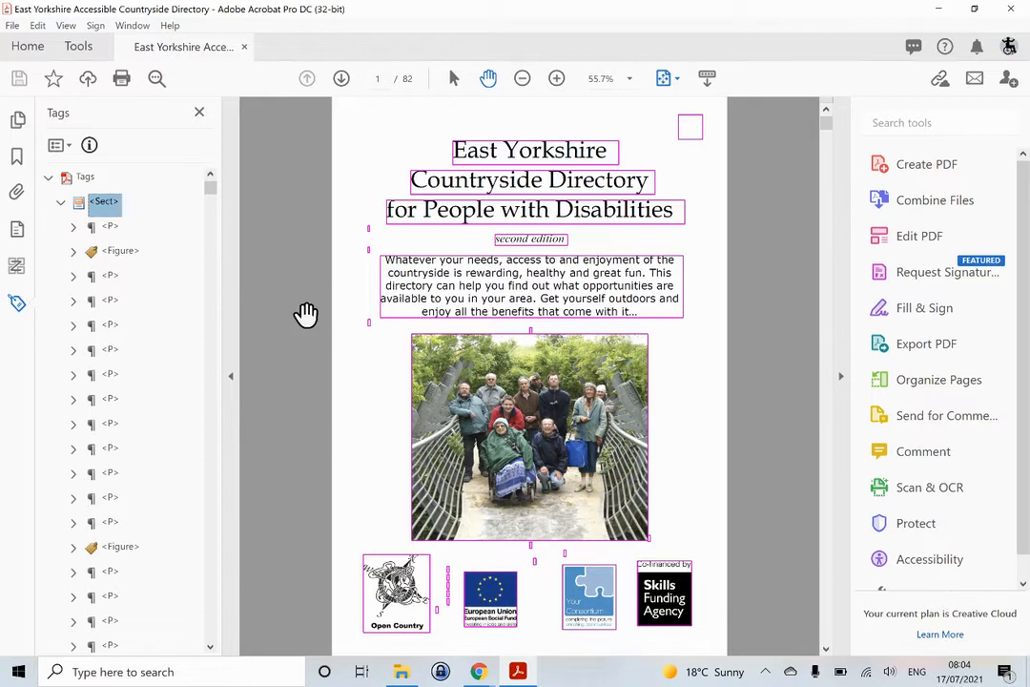
Step: Locate the first Figure tag's empty box above the title on page 1 and tag that path as background/artifact
click(111, 228)
click(118, 256)
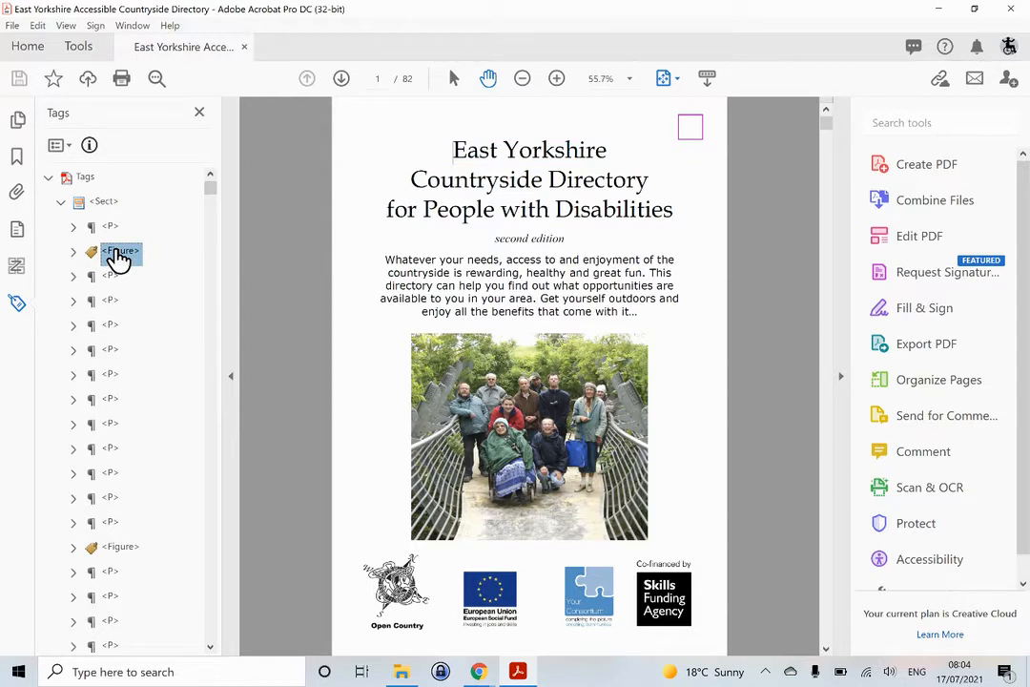
click(18, 266)
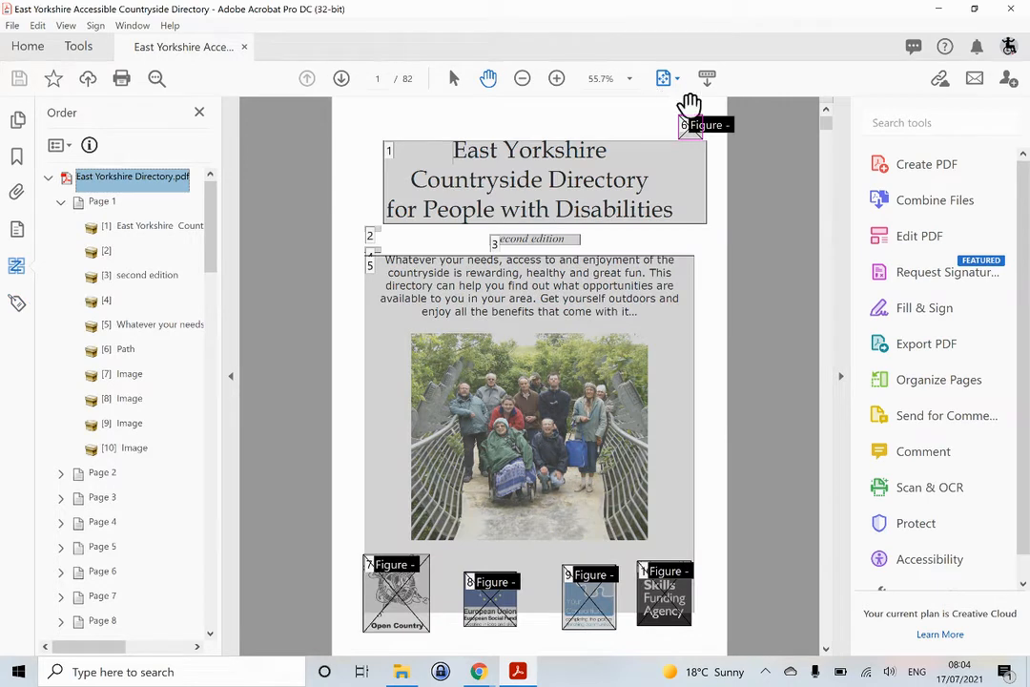
click(125, 353)
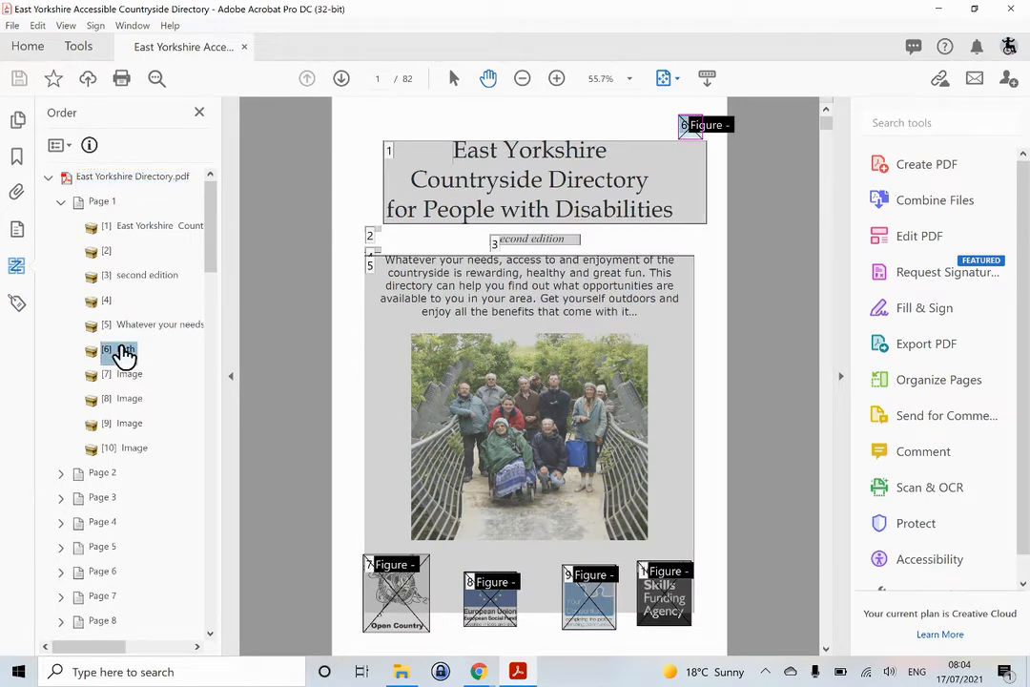
right_click(125, 353)
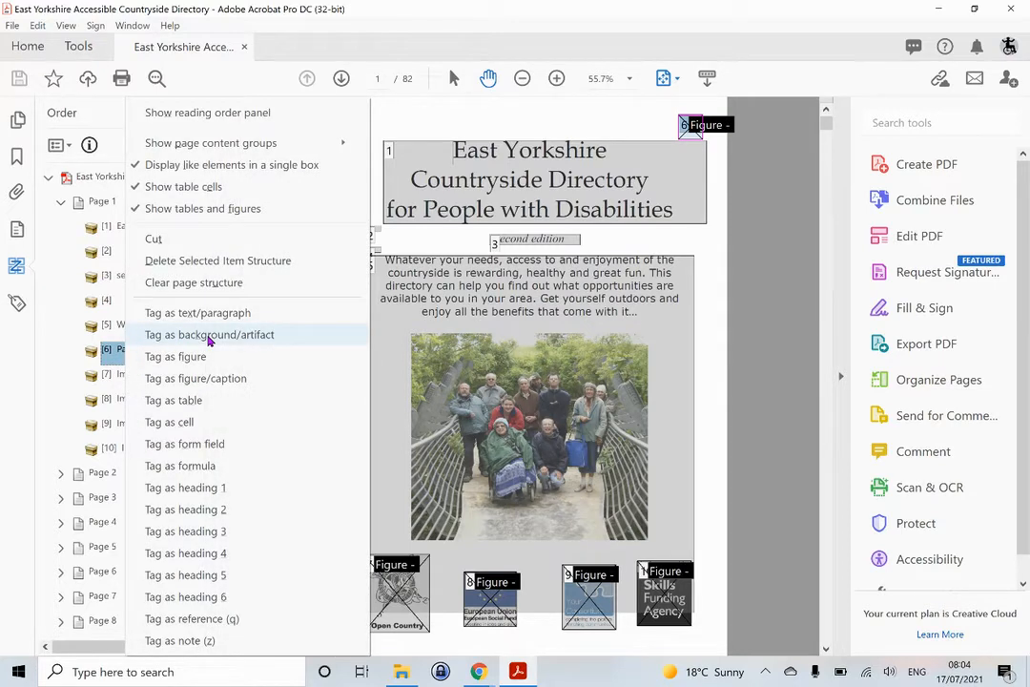
click(209, 335)
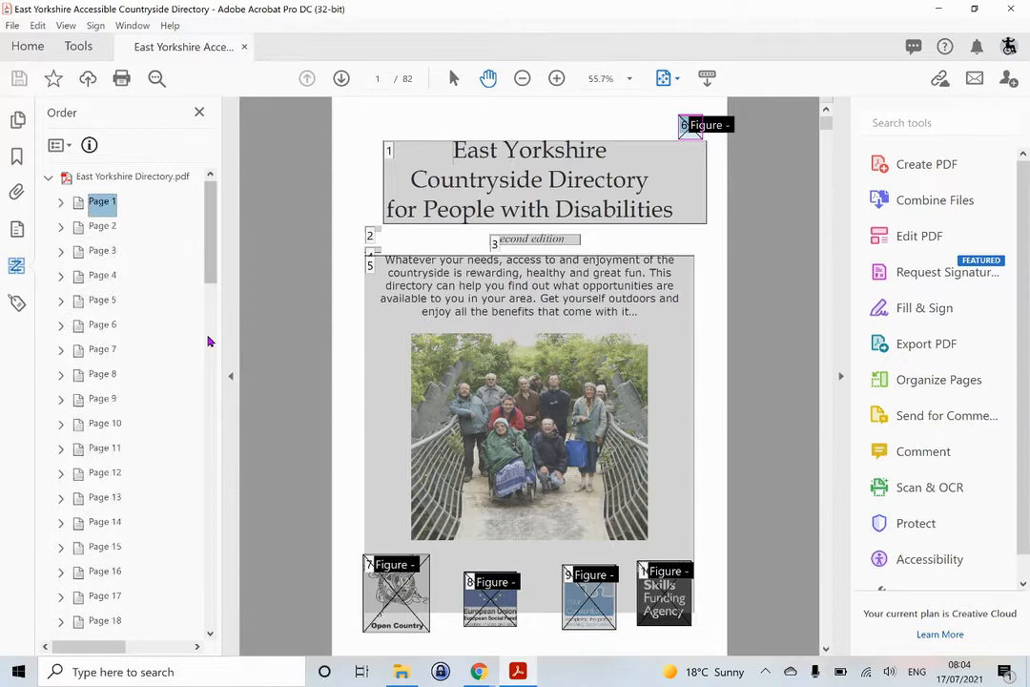
Step: Check the title's tags one by one and tag the blank paragraph just below the title as background/artifact
click(16, 302)
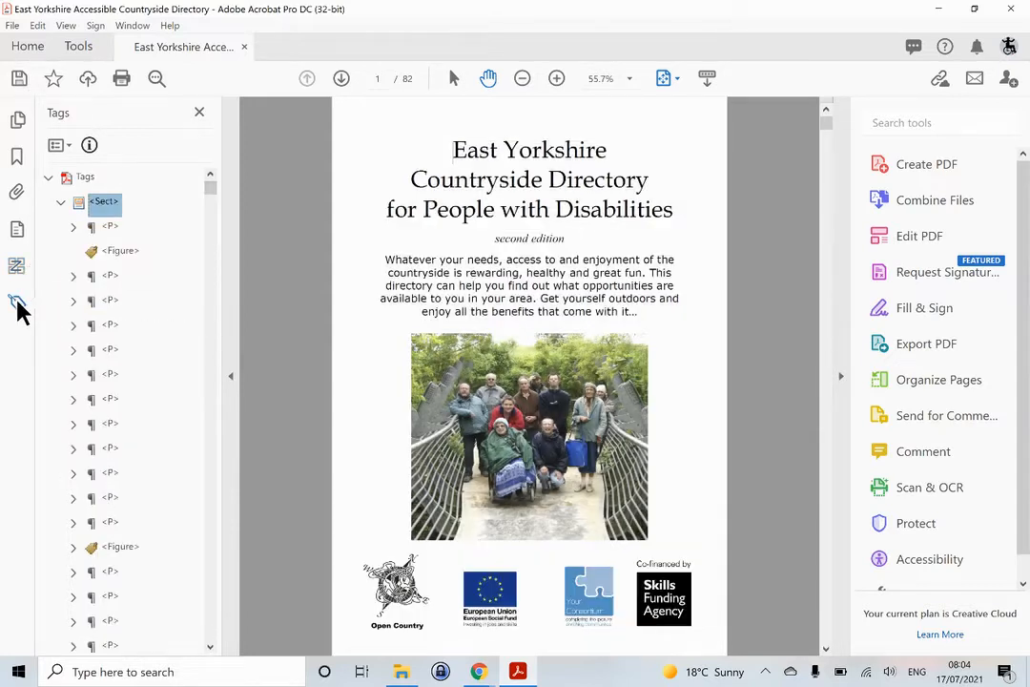
click(110, 229)
click(119, 254)
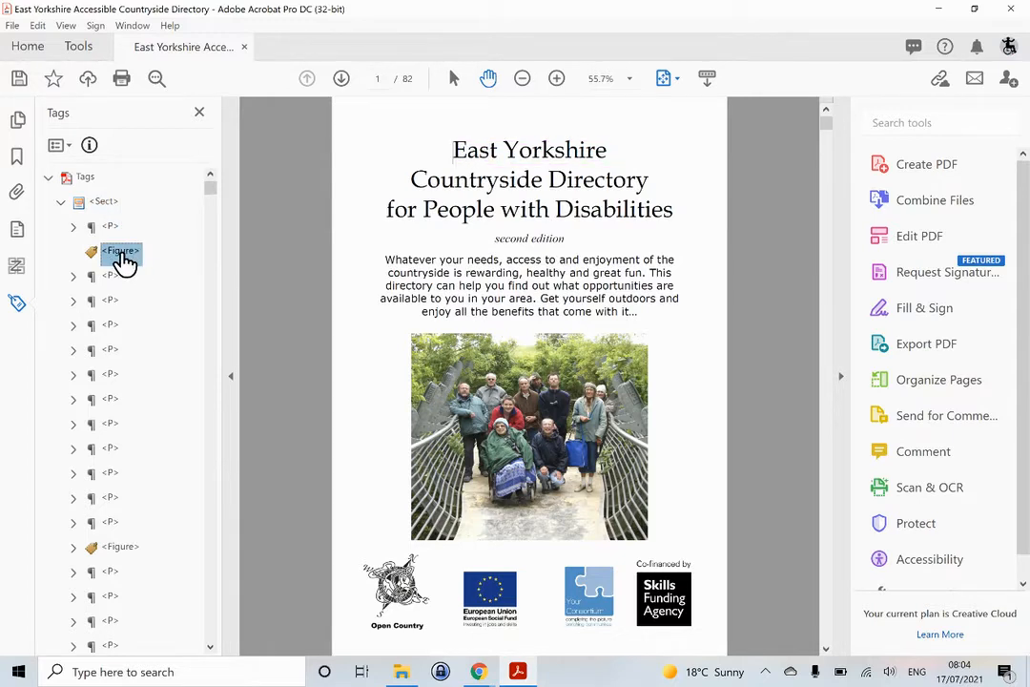
click(110, 277)
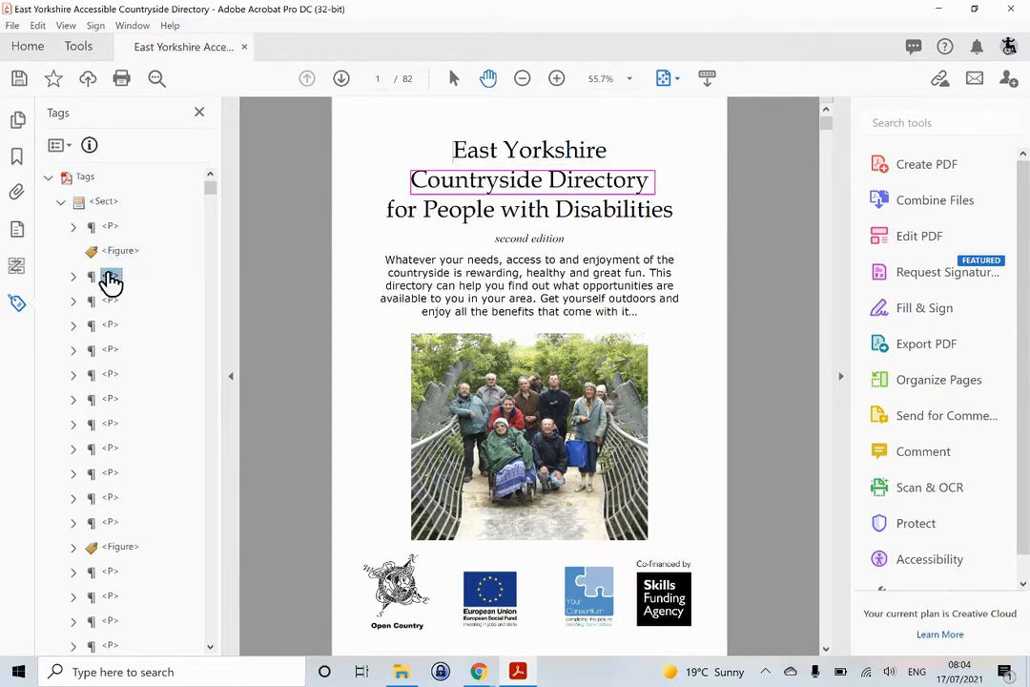
click(109, 304)
click(112, 328)
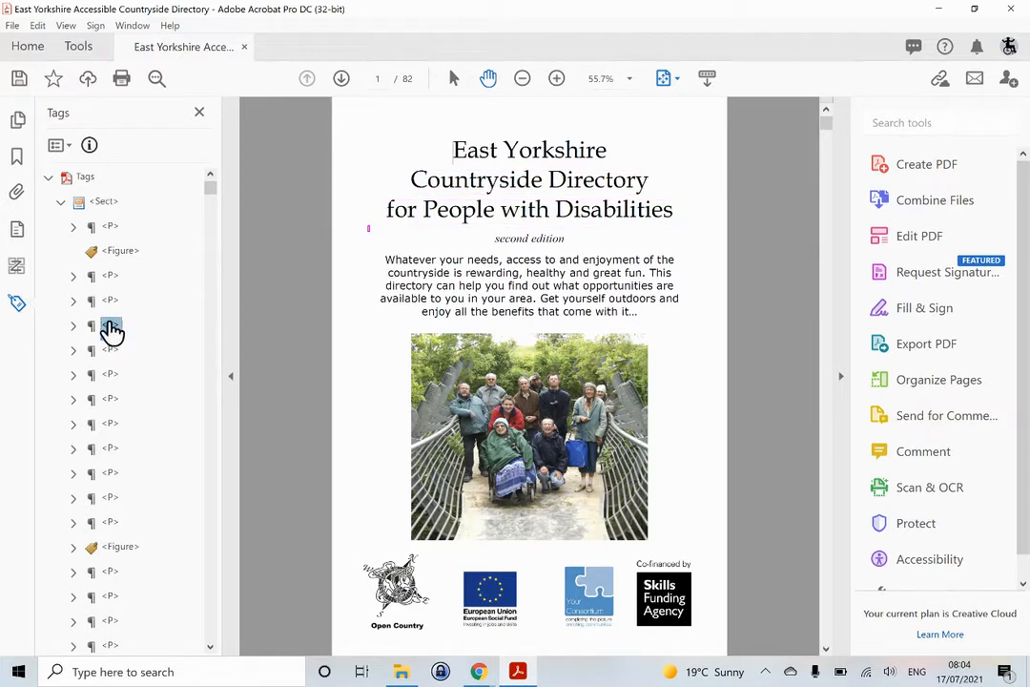
click(16, 268)
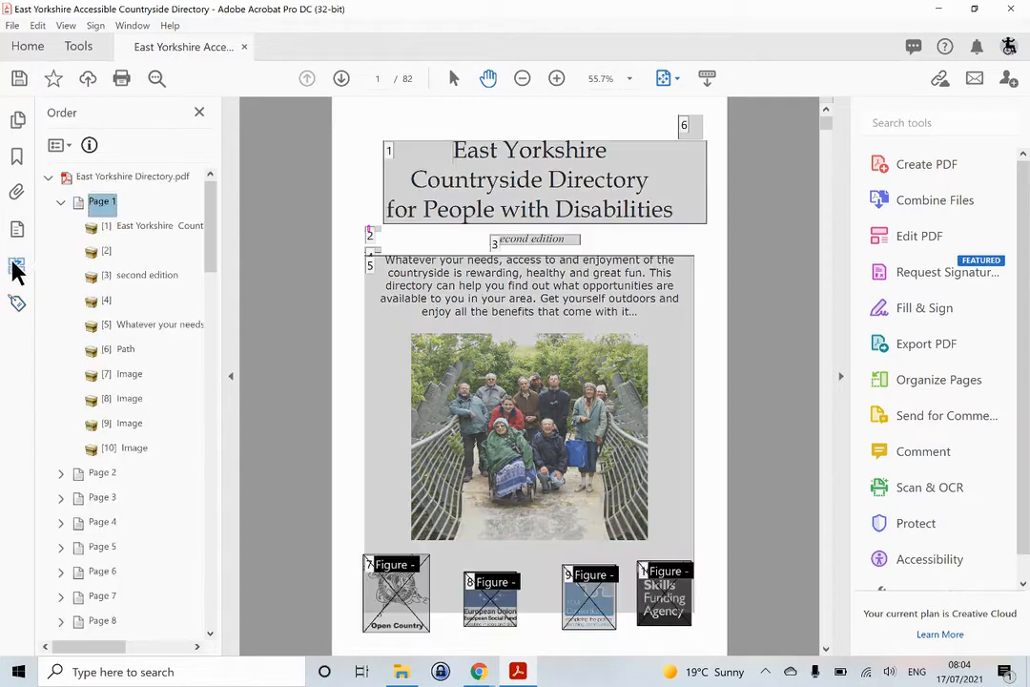
click(108, 260)
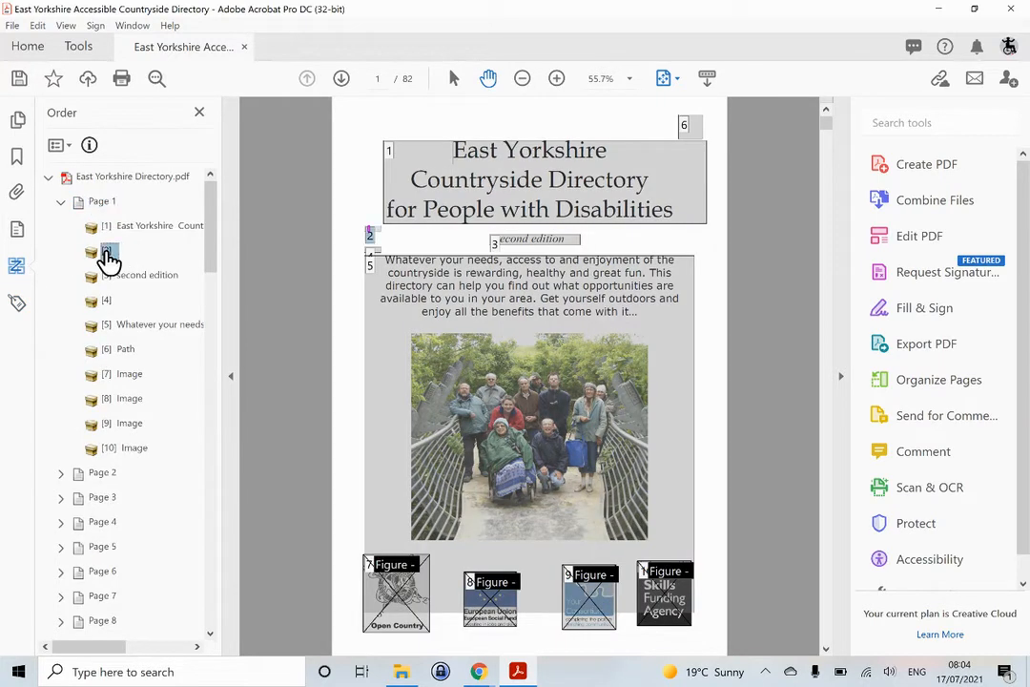
right_click(106, 259)
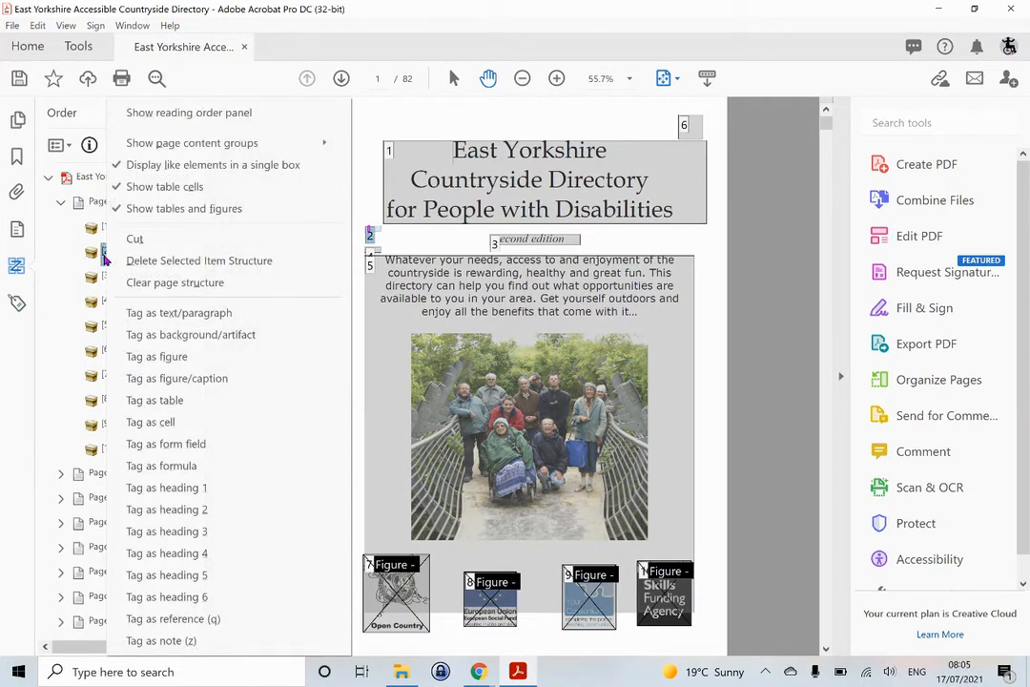
right_click(107, 258)
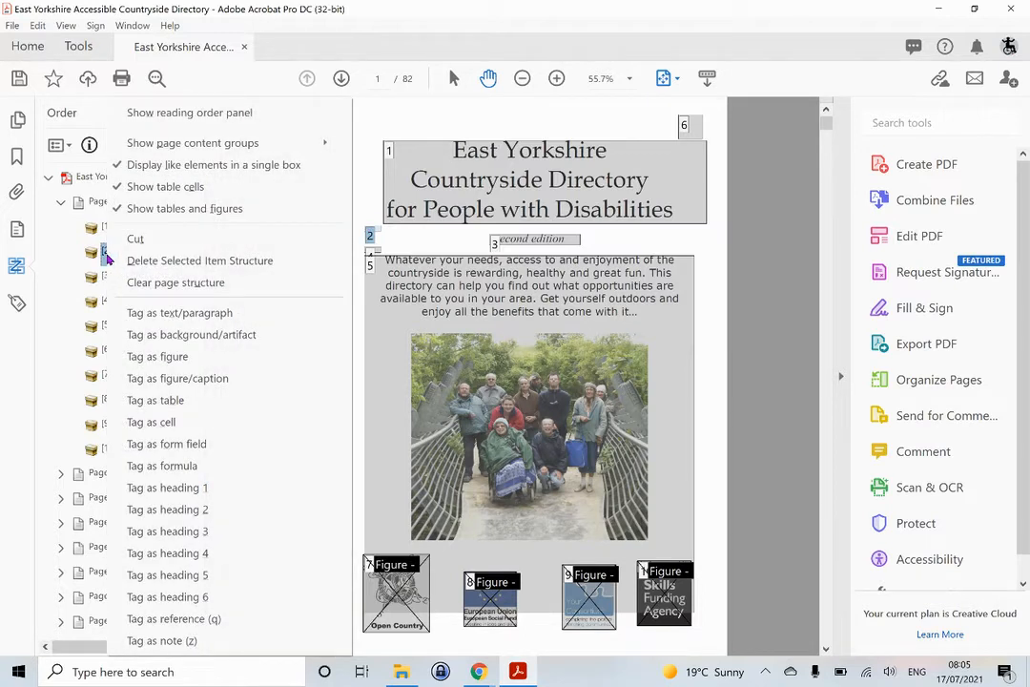
click(178, 335)
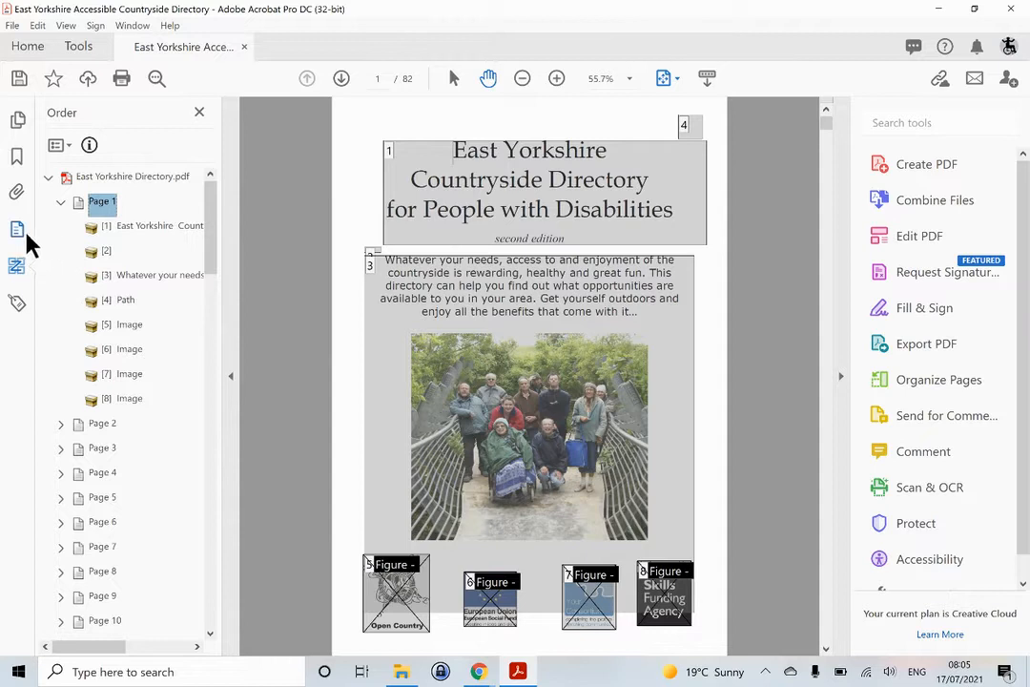
Step: Locate the blank paragraph tag after "second edition" and tag it as background/artifact in page 1's reading order
click(19, 307)
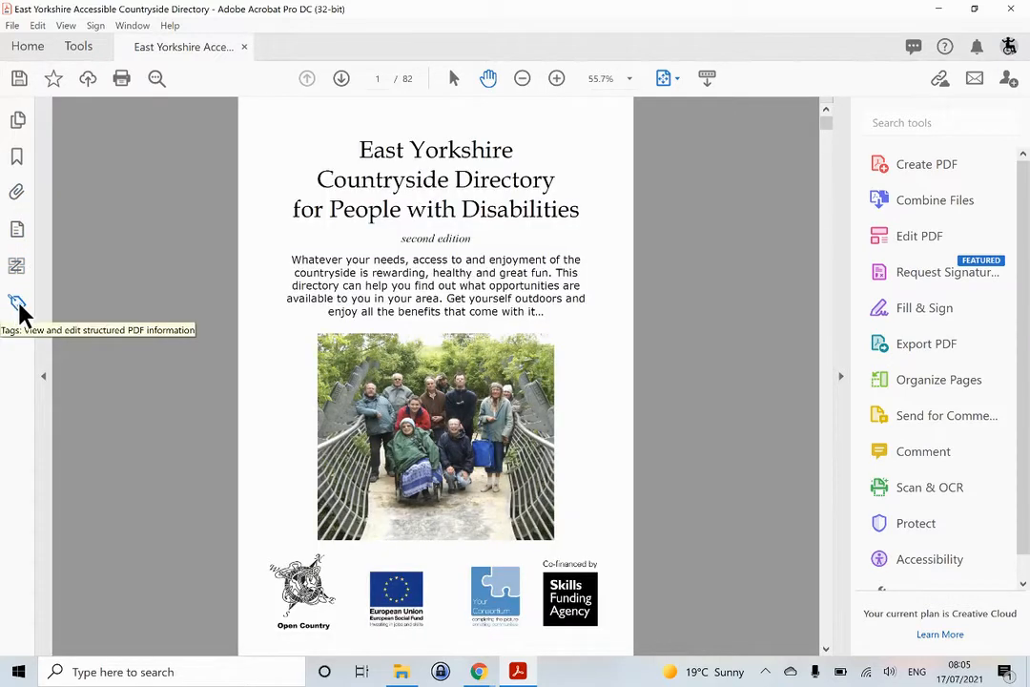
click(19, 305)
click(118, 304)
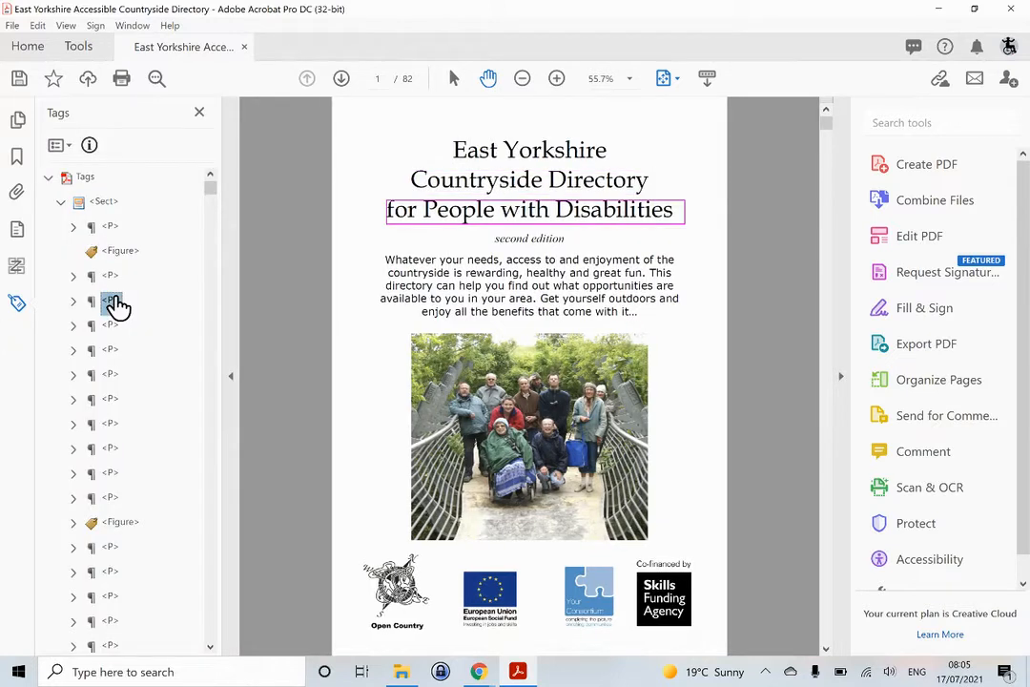
click(113, 329)
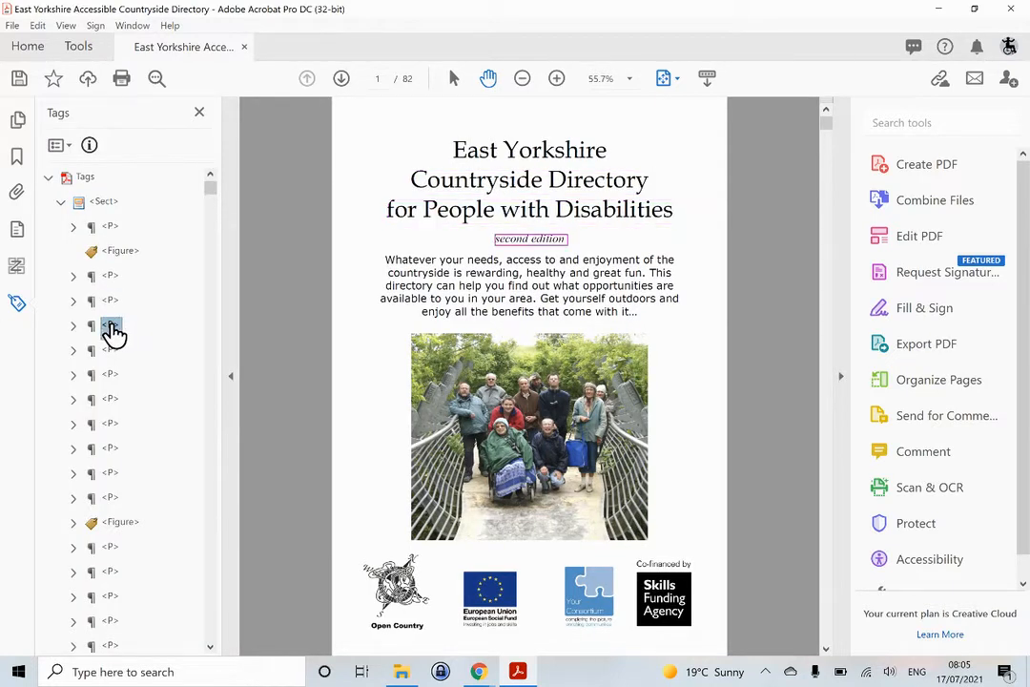
click(112, 352)
click(16, 269)
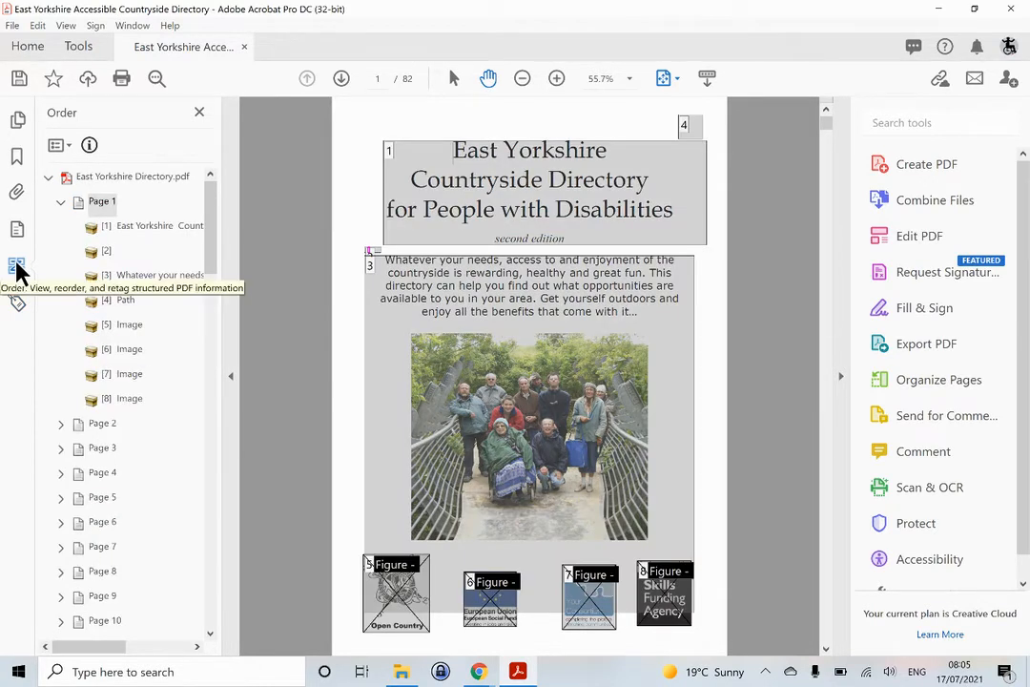
click(108, 256)
right_click(108, 255)
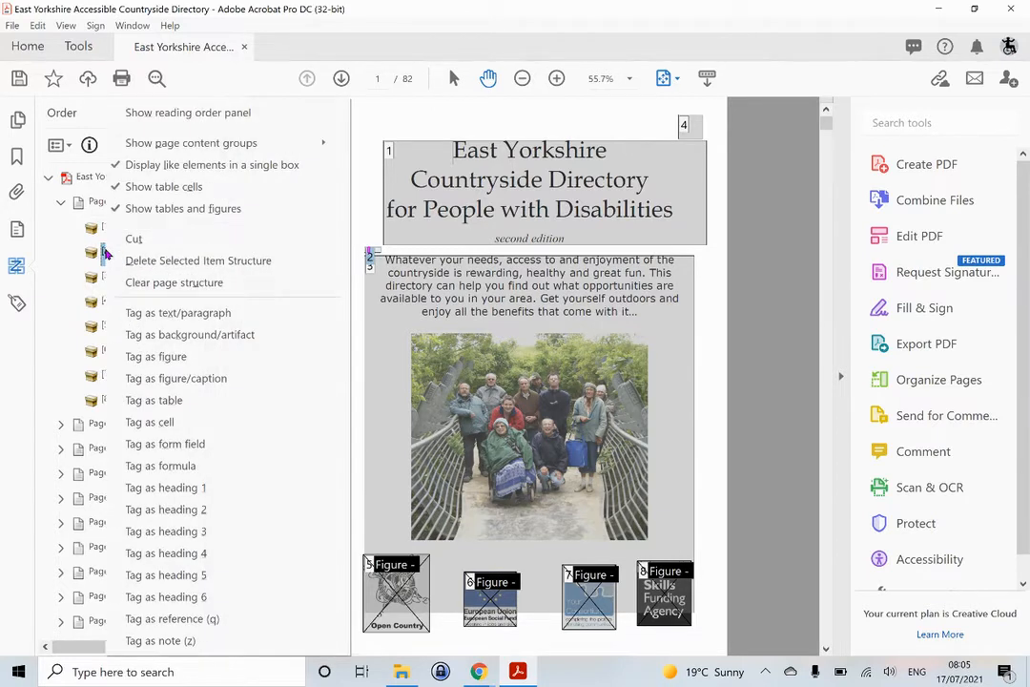
click(178, 335)
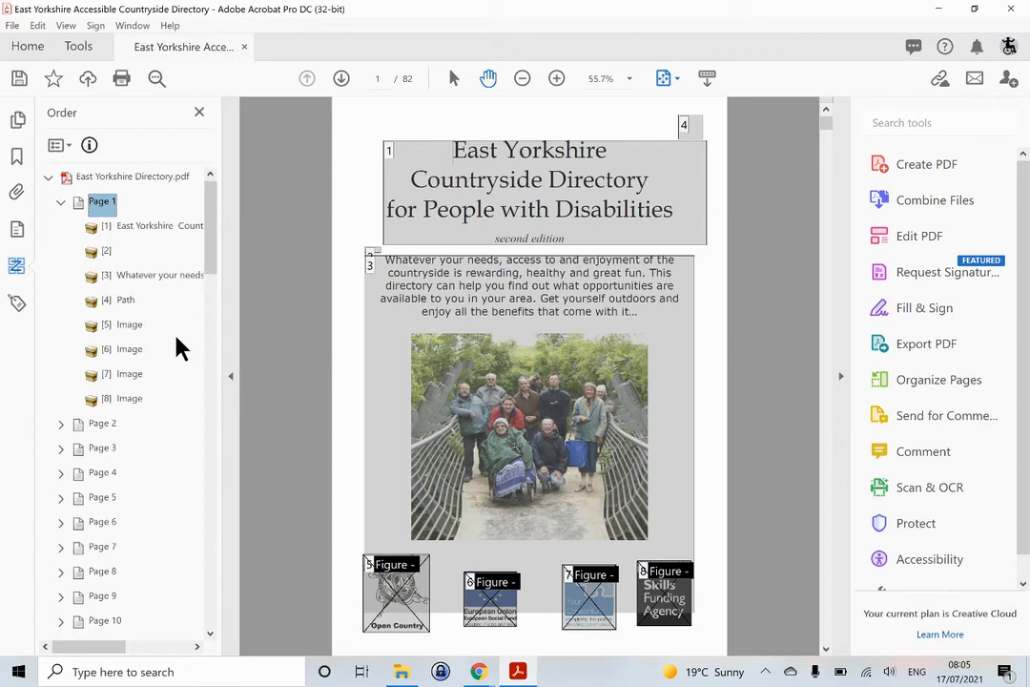
Step: Check the paragraph tags one by one from the title's last line to the blank paragraph just below the intro text
click(16, 304)
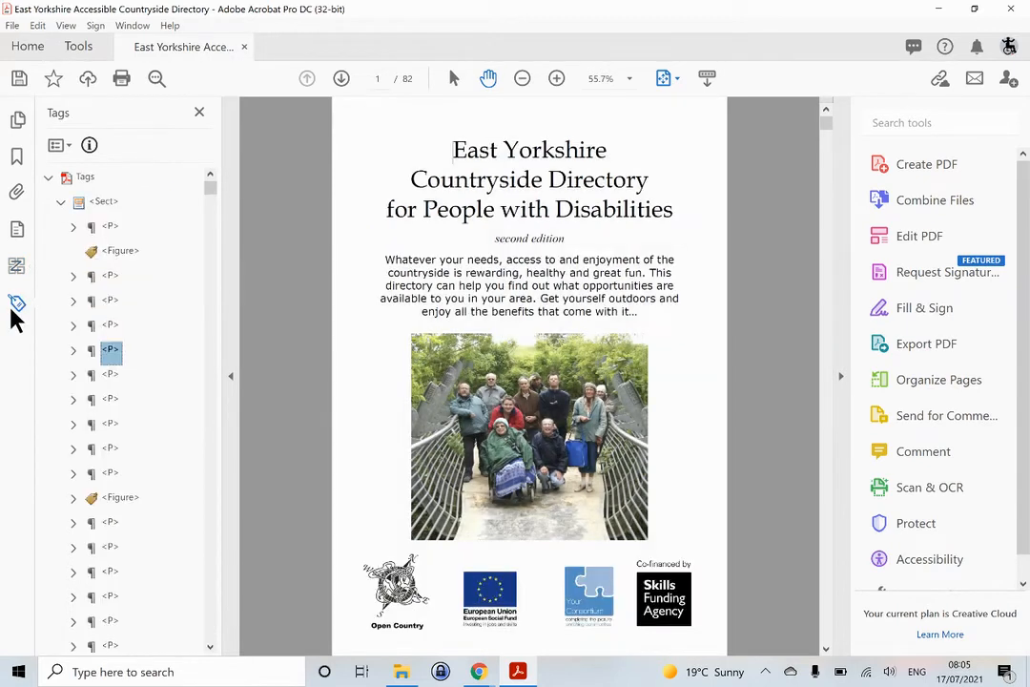
click(110, 326)
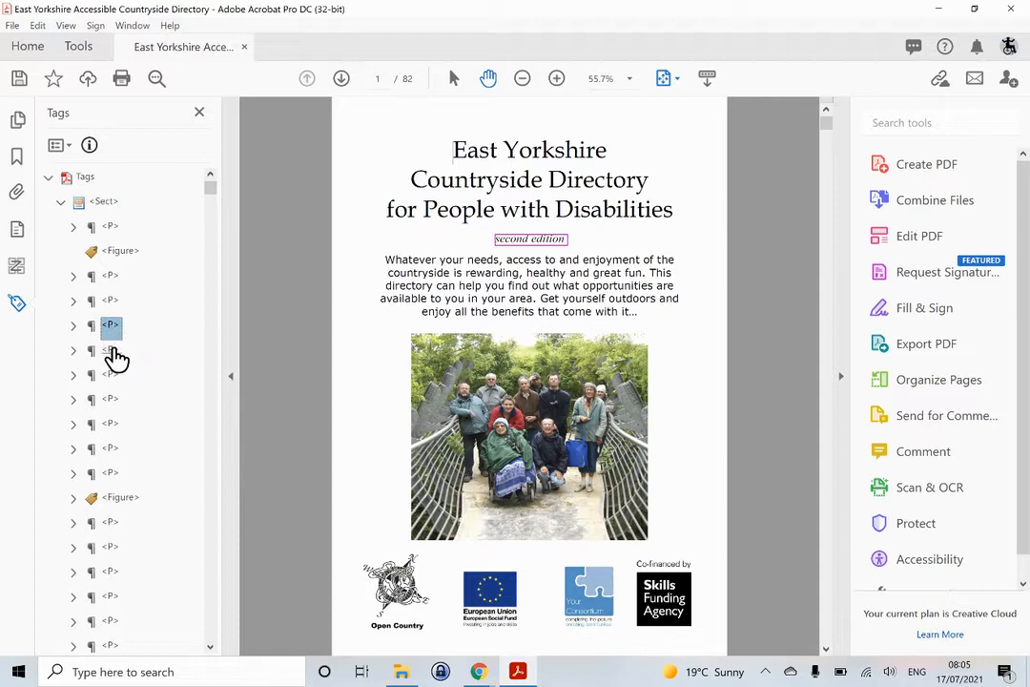
click(113, 352)
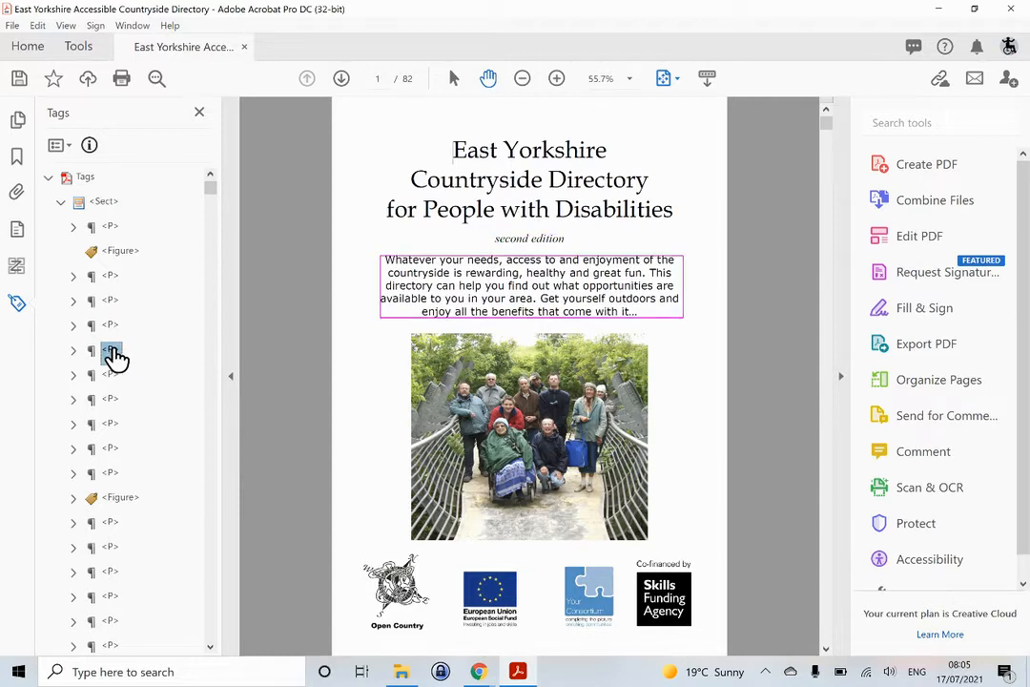
click(111, 279)
click(111, 301)
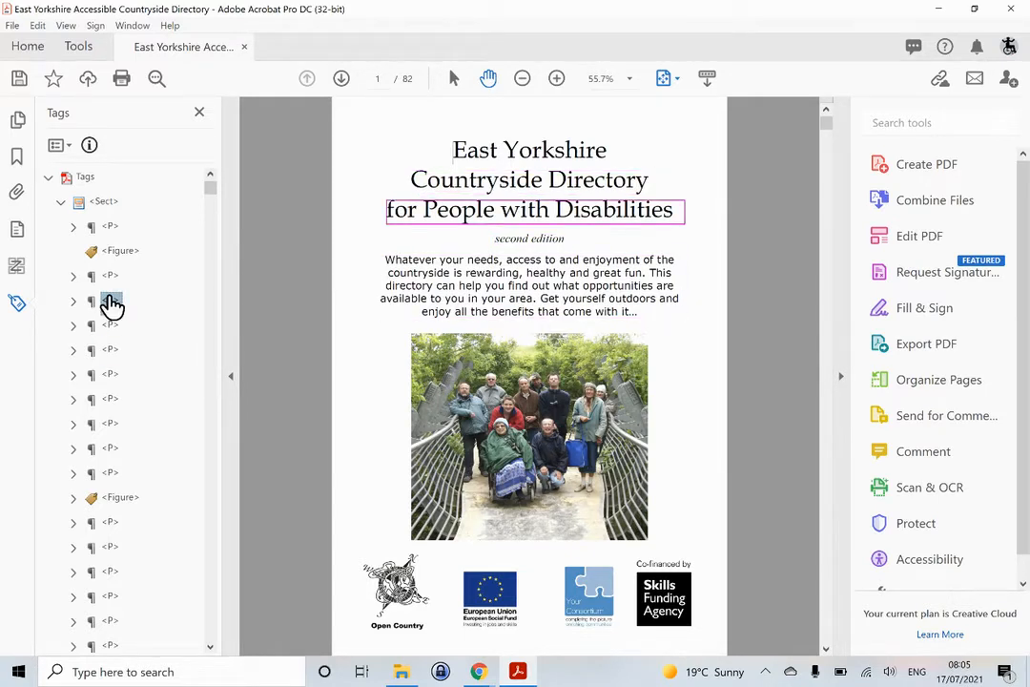
click(113, 329)
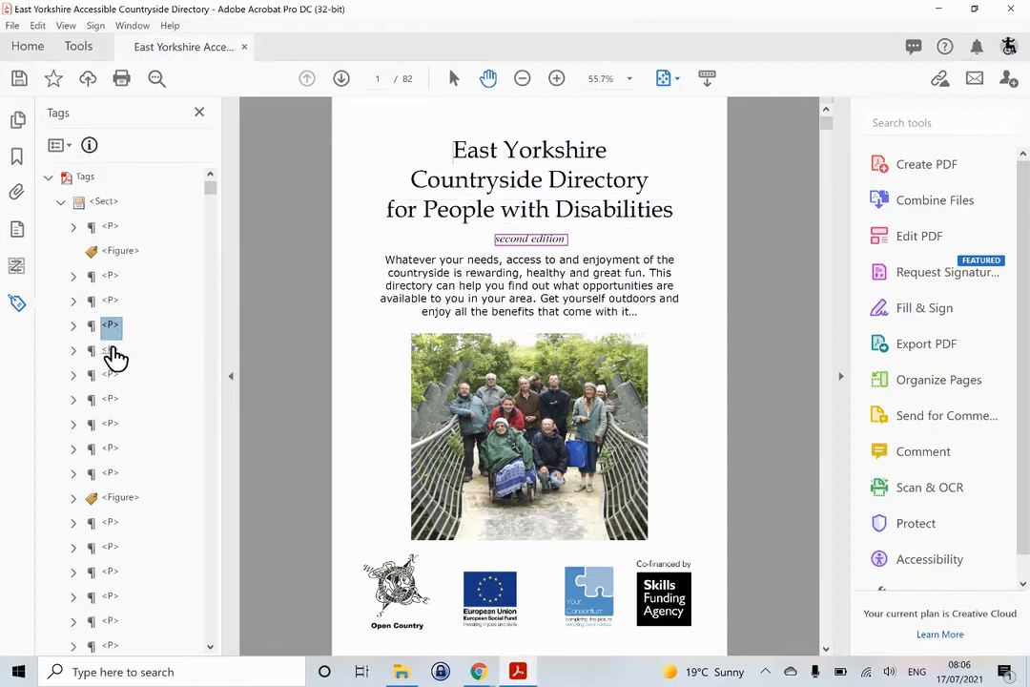
click(113, 353)
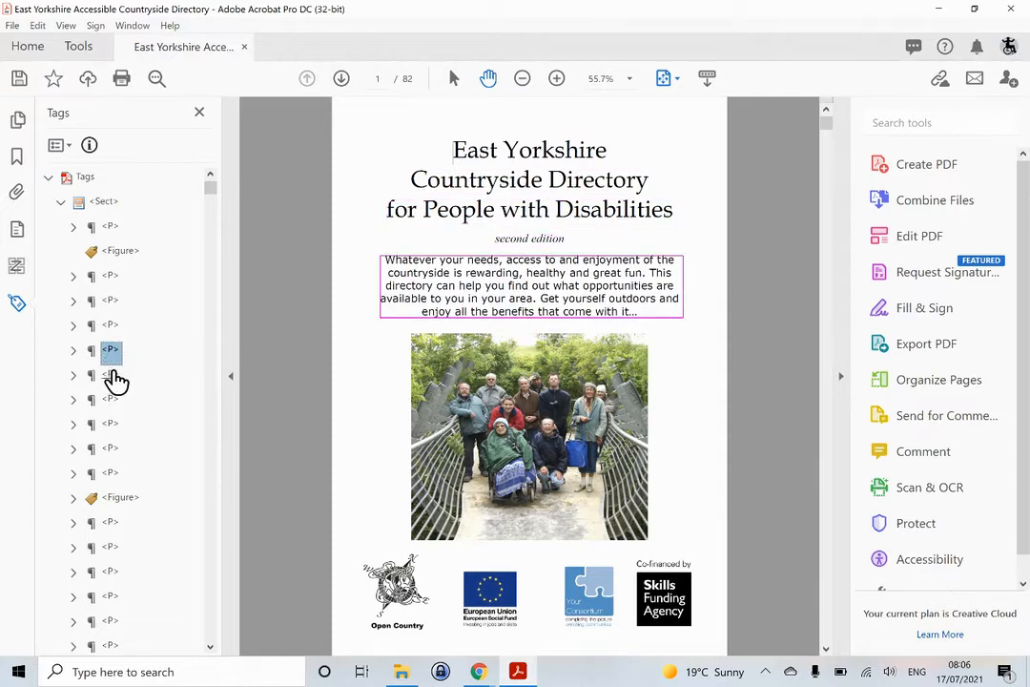
click(112, 377)
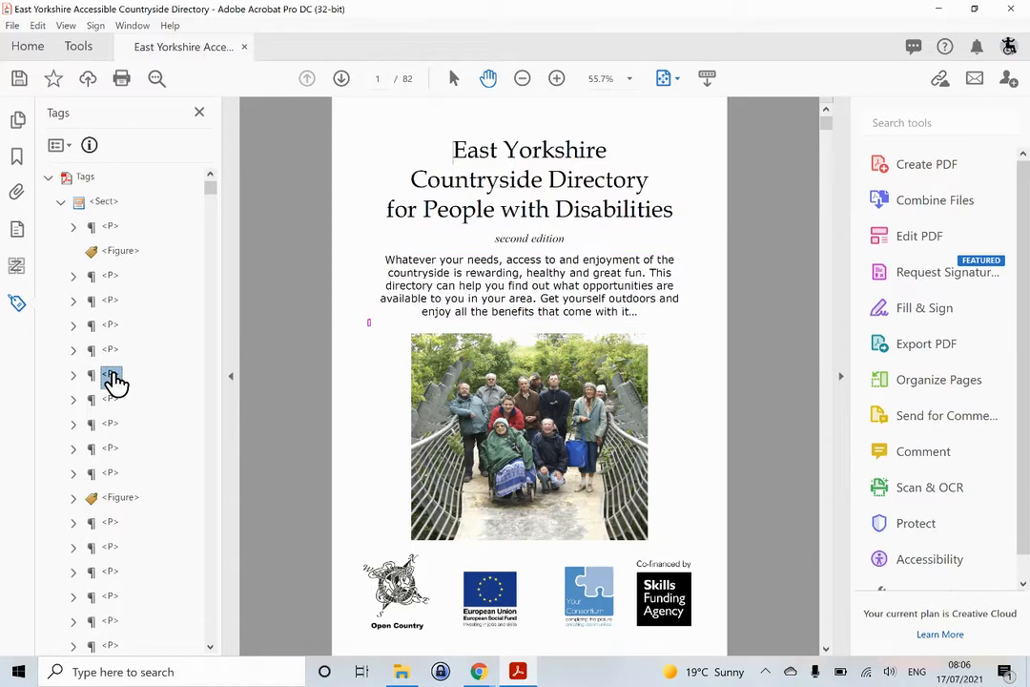
Step: Look for the blank paragraph below the intro text among page 1's reading order items, including the path and first image
click(15, 267)
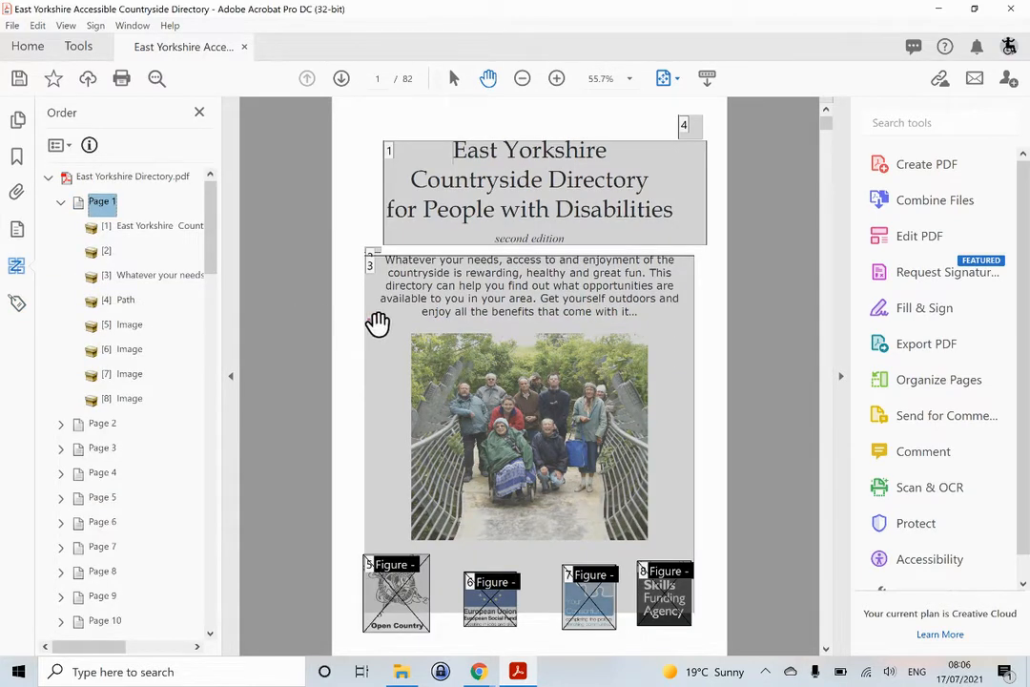
click(151, 285)
click(131, 310)
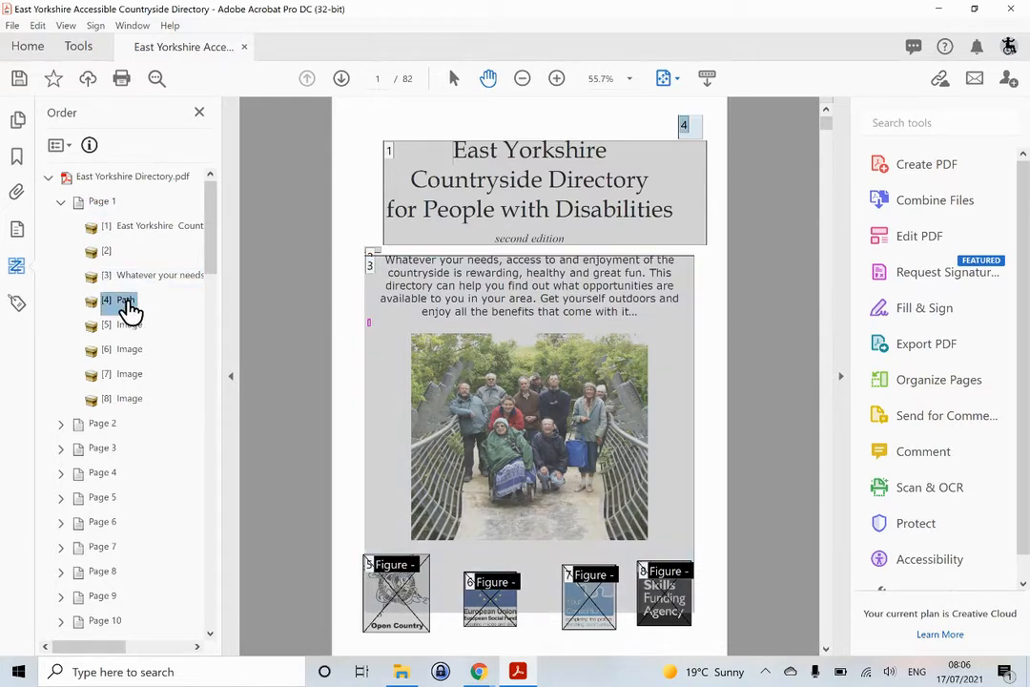
click(125, 328)
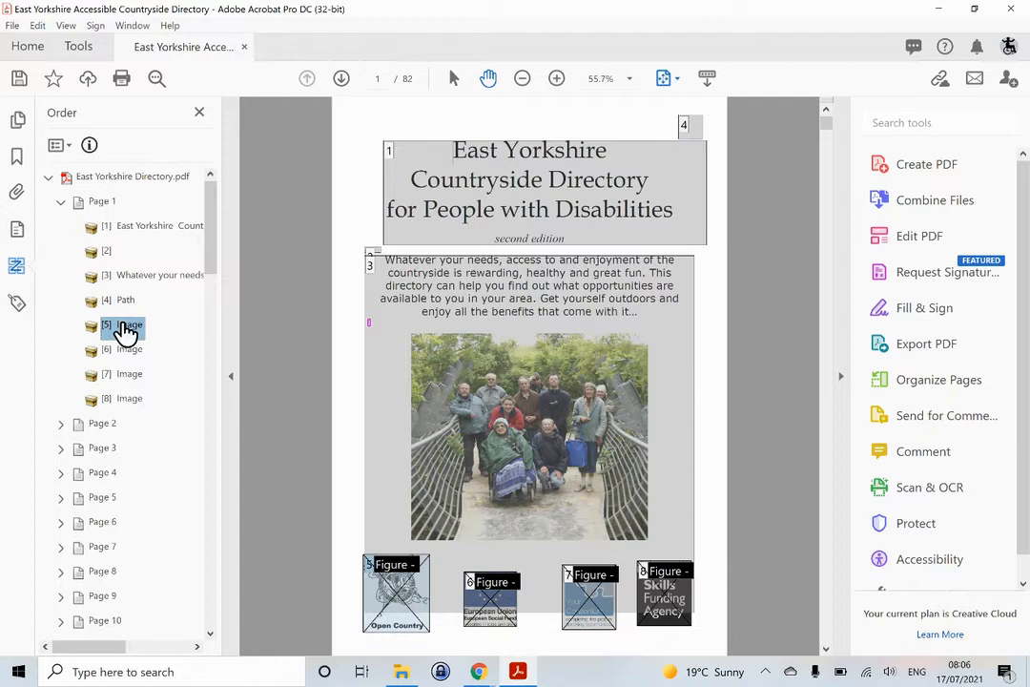
Step: Return to the tag tree, select the blank paragraph tag after the intro text, and run Delete Empty Tags
click(17, 303)
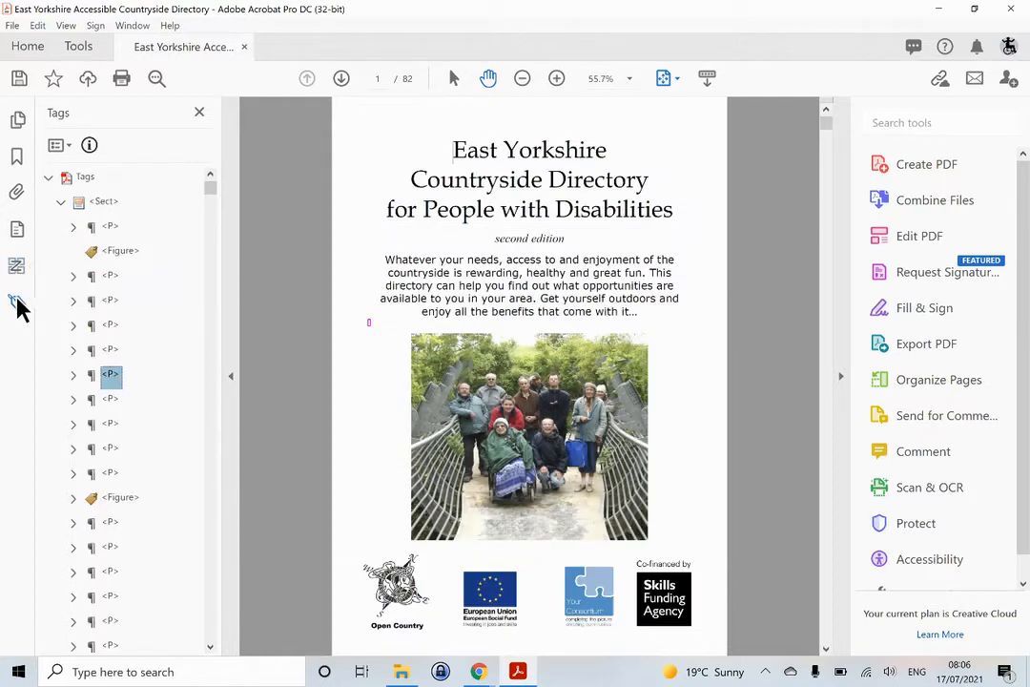
click(109, 352)
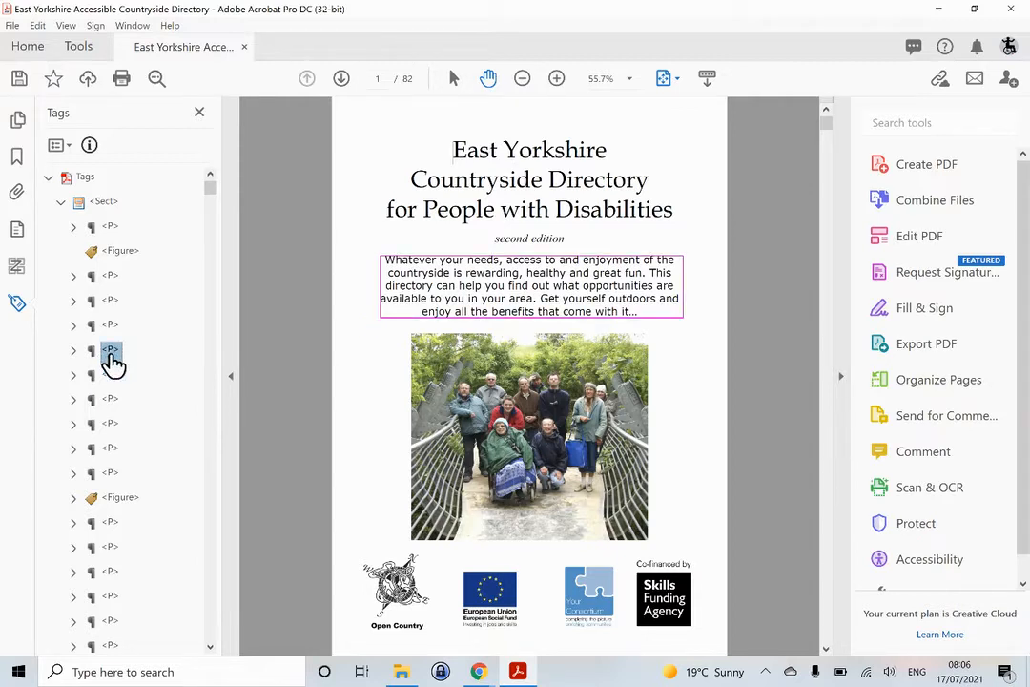
click(115, 380)
right_click(115, 380)
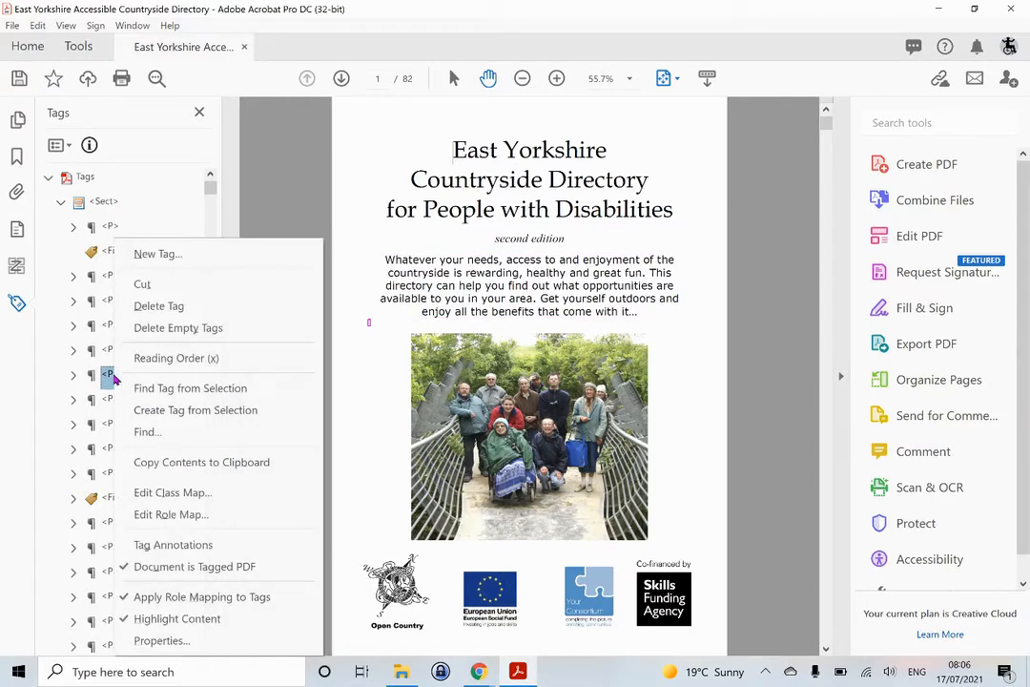
click(178, 328)
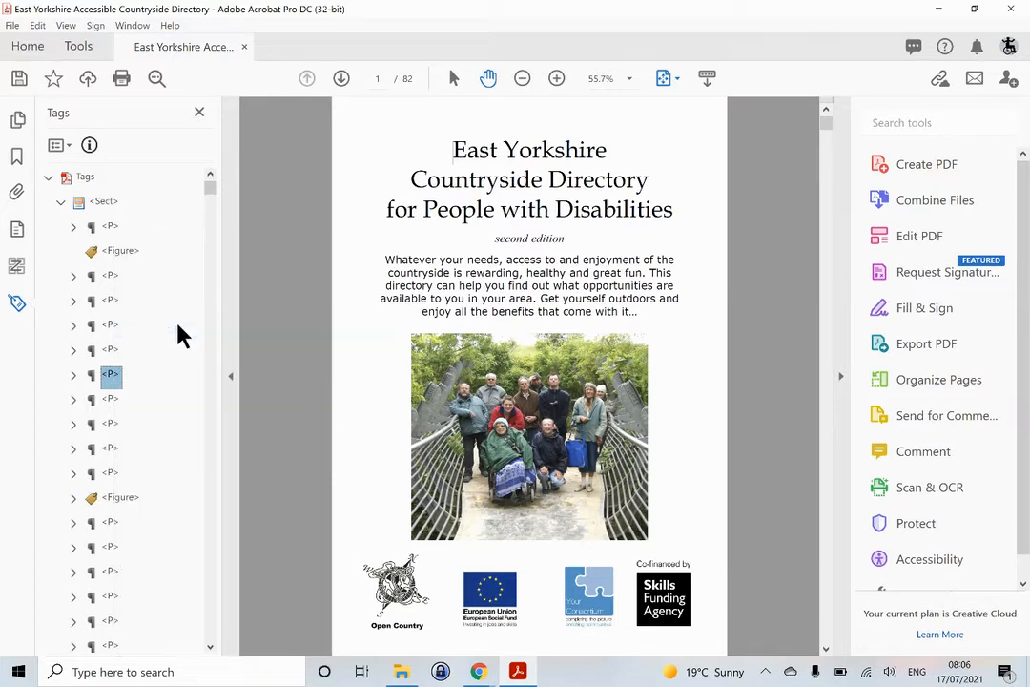
Step: Recheck which content the first five paragraph tags cover, from "East Yorkshire" down to the intro text
click(108, 228)
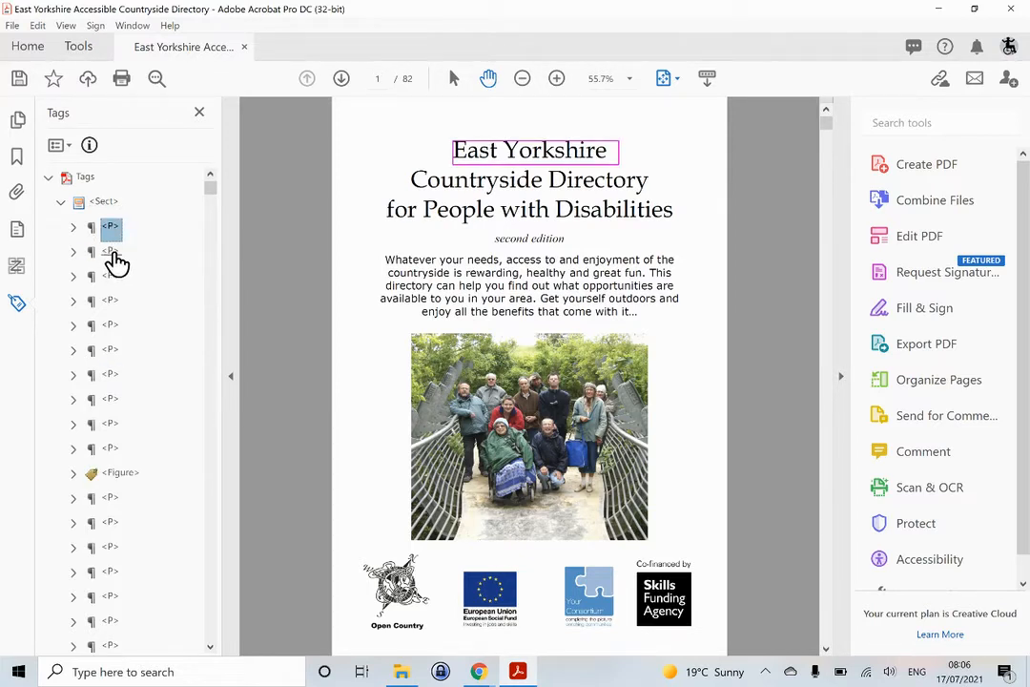
click(111, 254)
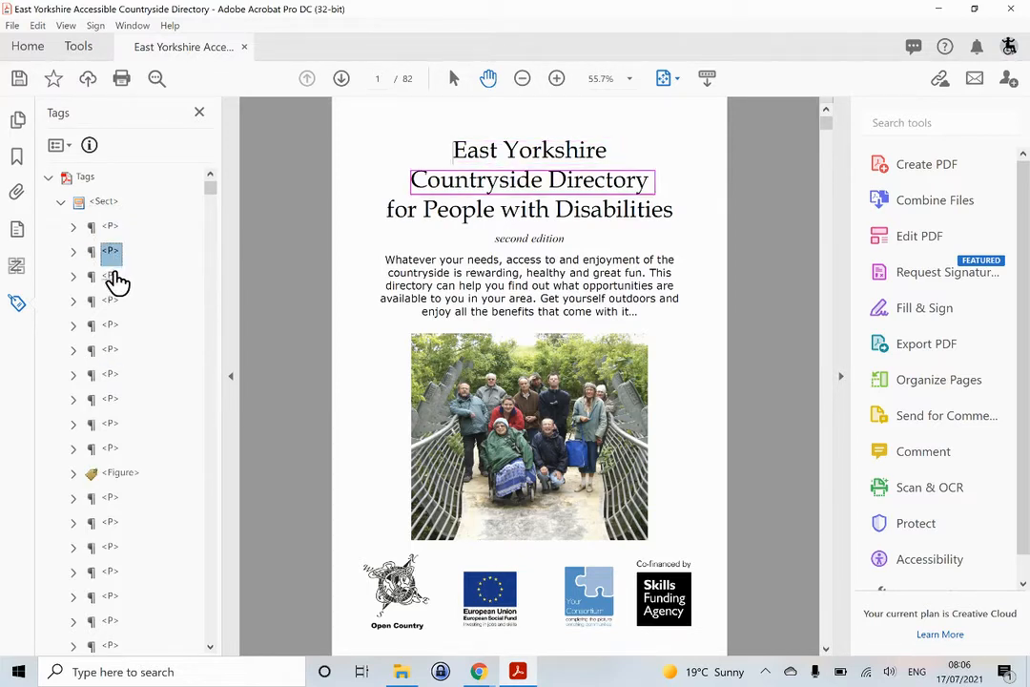
click(114, 279)
click(113, 303)
click(113, 326)
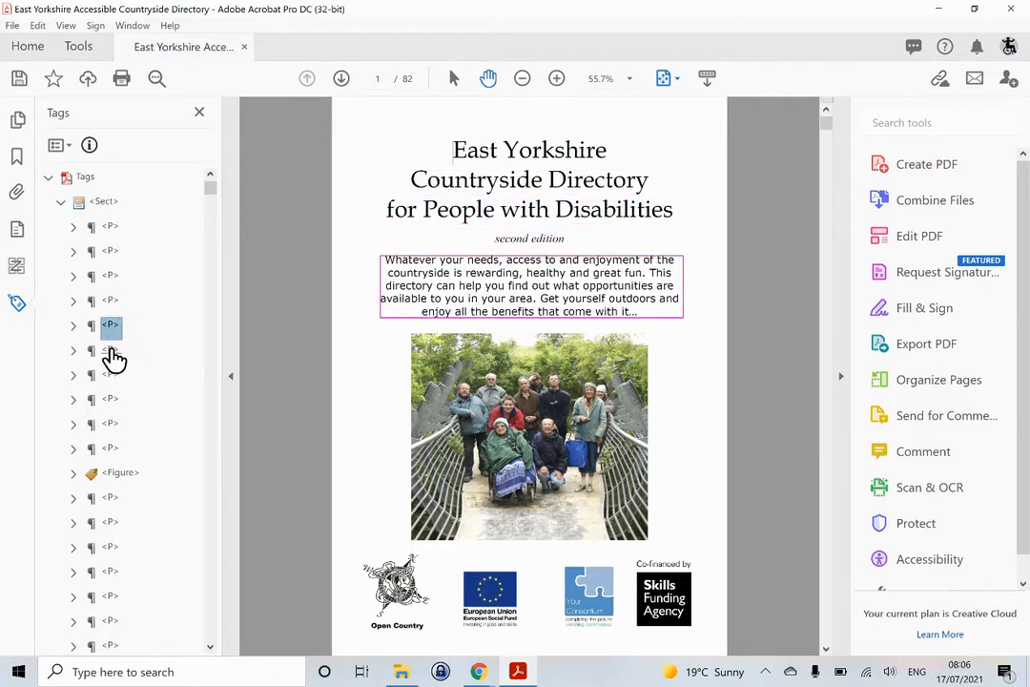
Step: Try to remove the blank paragraph tag below the intro text by deleting empty tags again
click(114, 354)
right_click(111, 352)
click(153, 328)
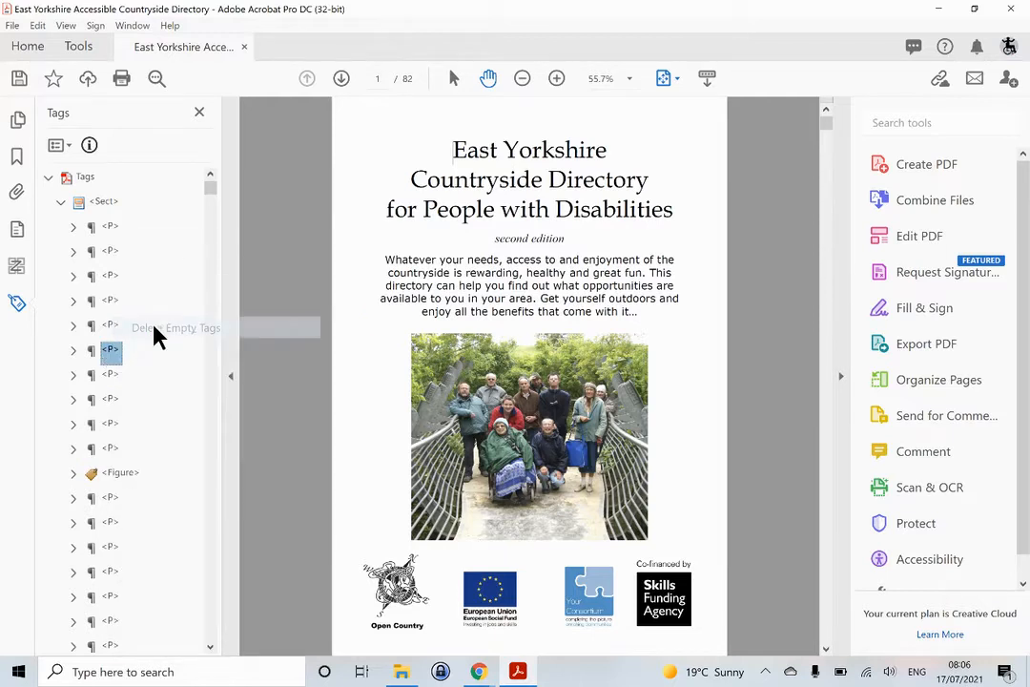
click(112, 351)
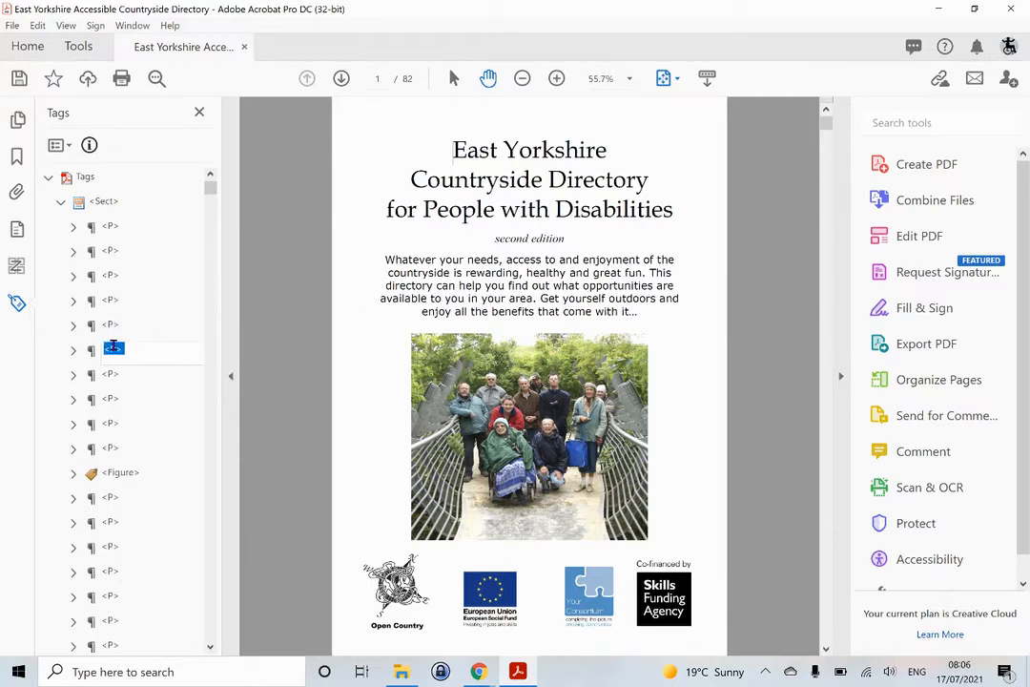
click(110, 325)
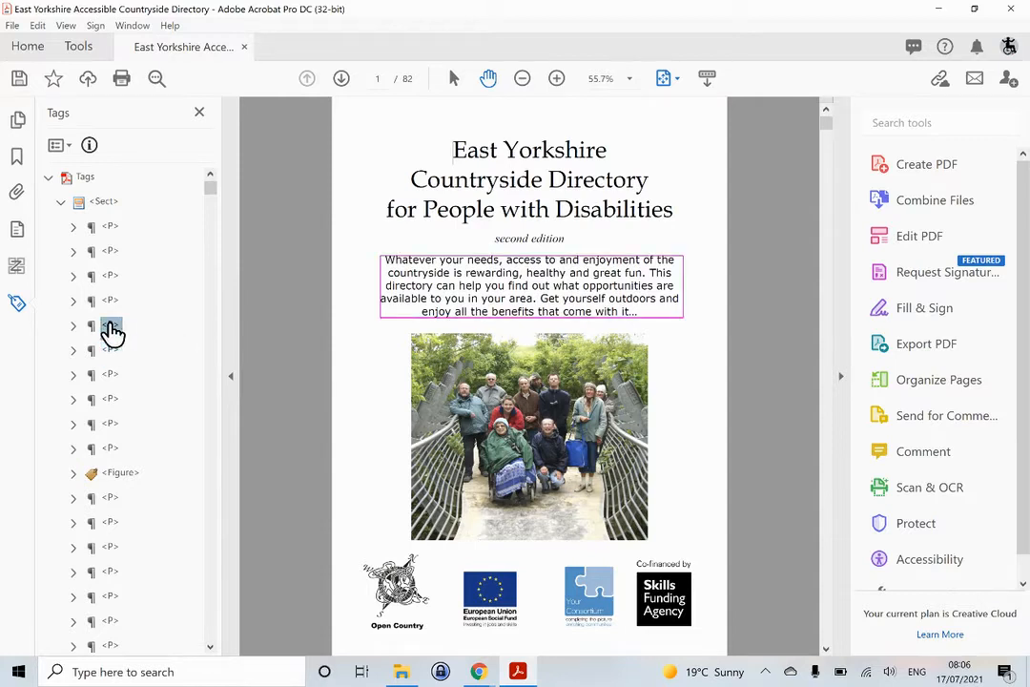
Step: Locate the group photo's tag and set its alternate text to "Photo of a group of people, including a wheelchair user, crossing a footbridge."
click(112, 352)
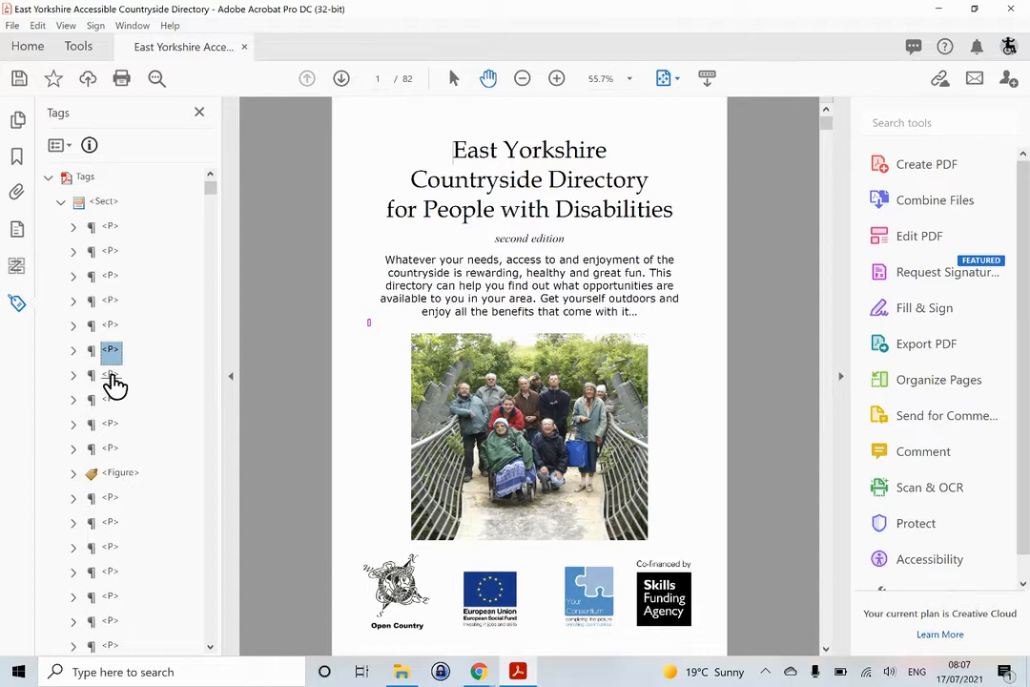
click(112, 377)
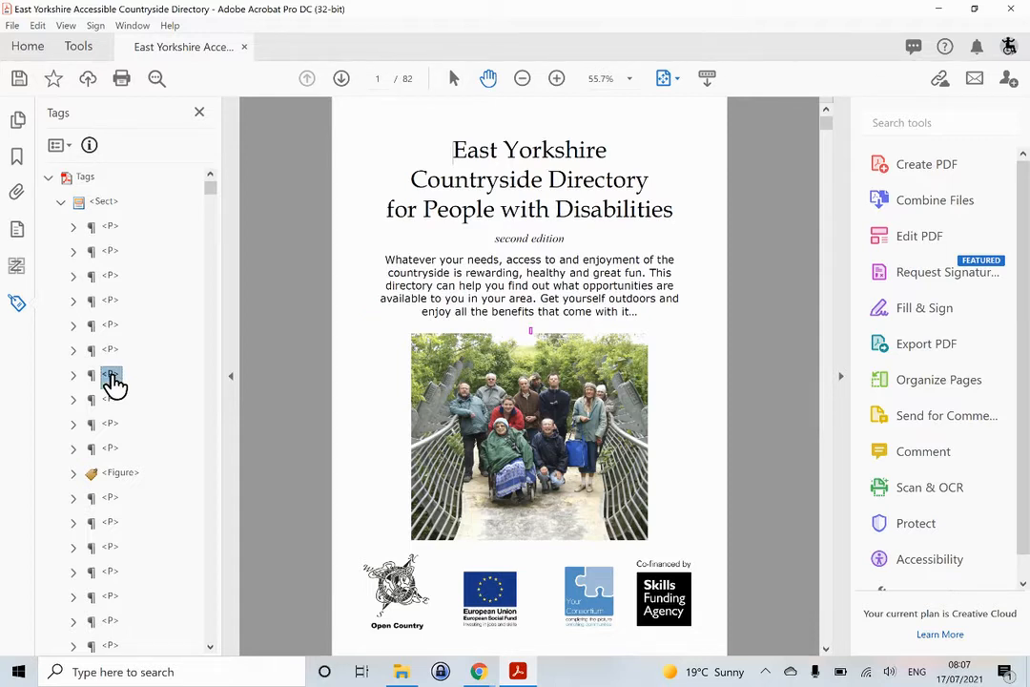
click(113, 401)
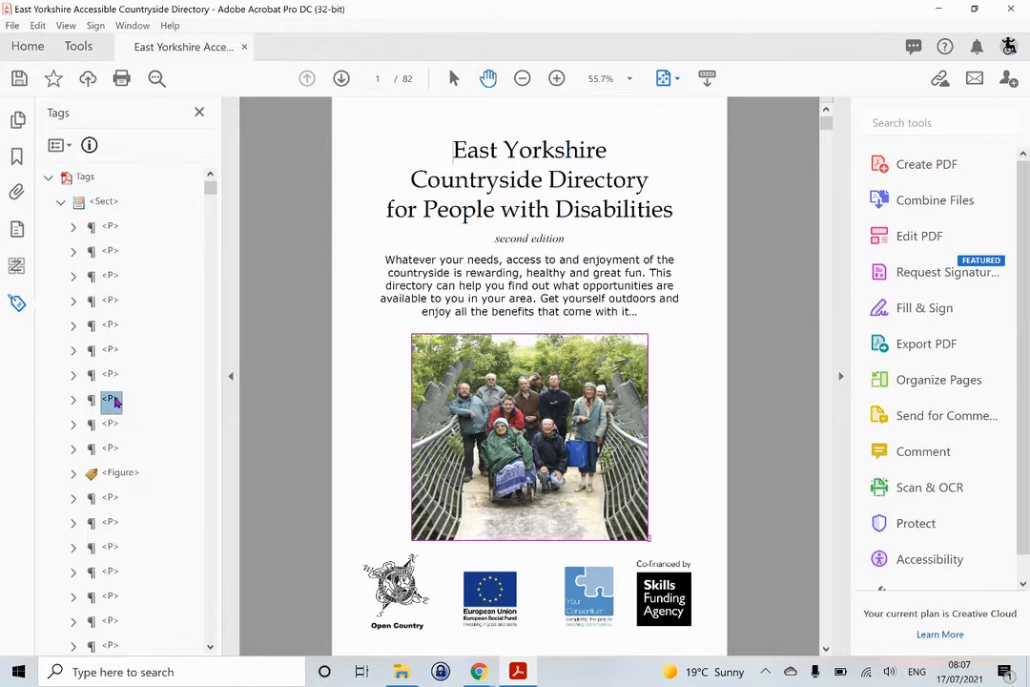
right_click(117, 405)
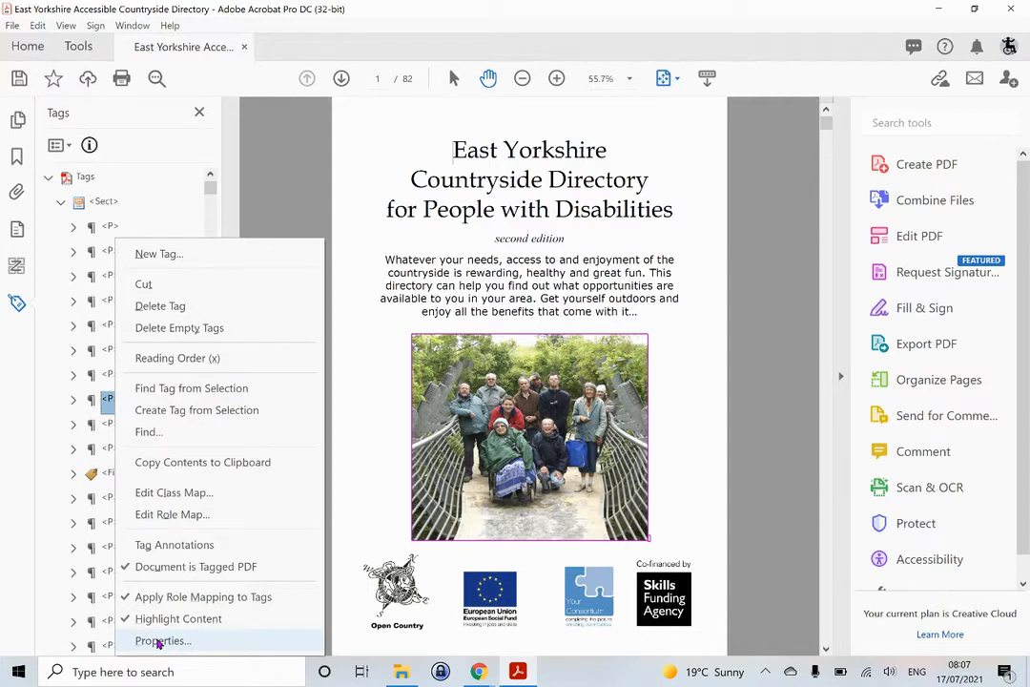
click(159, 641)
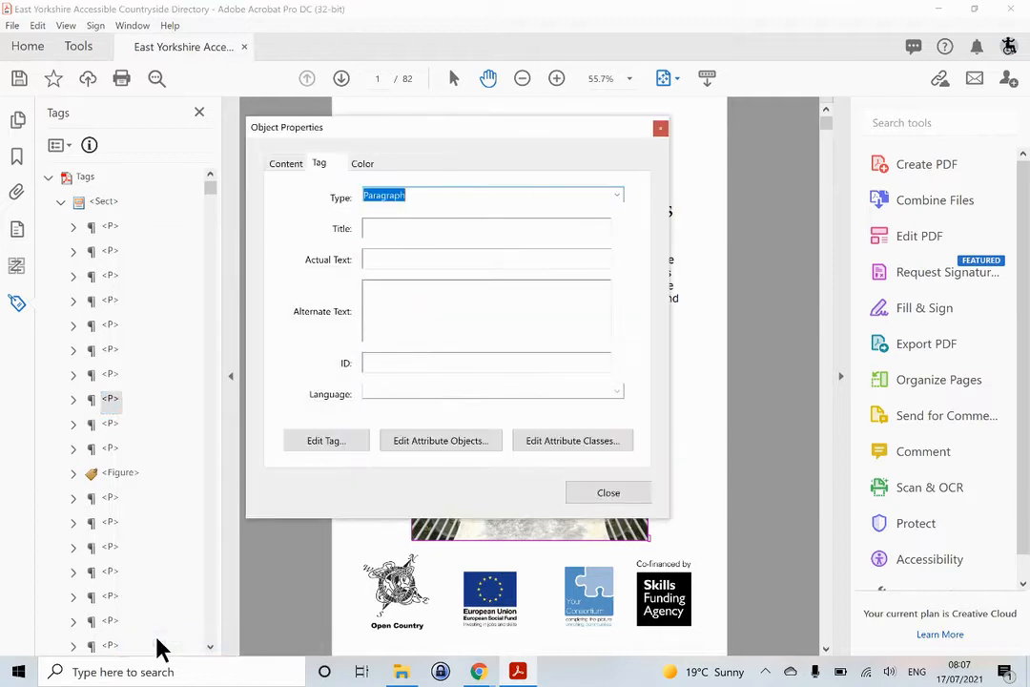
click(409, 312)
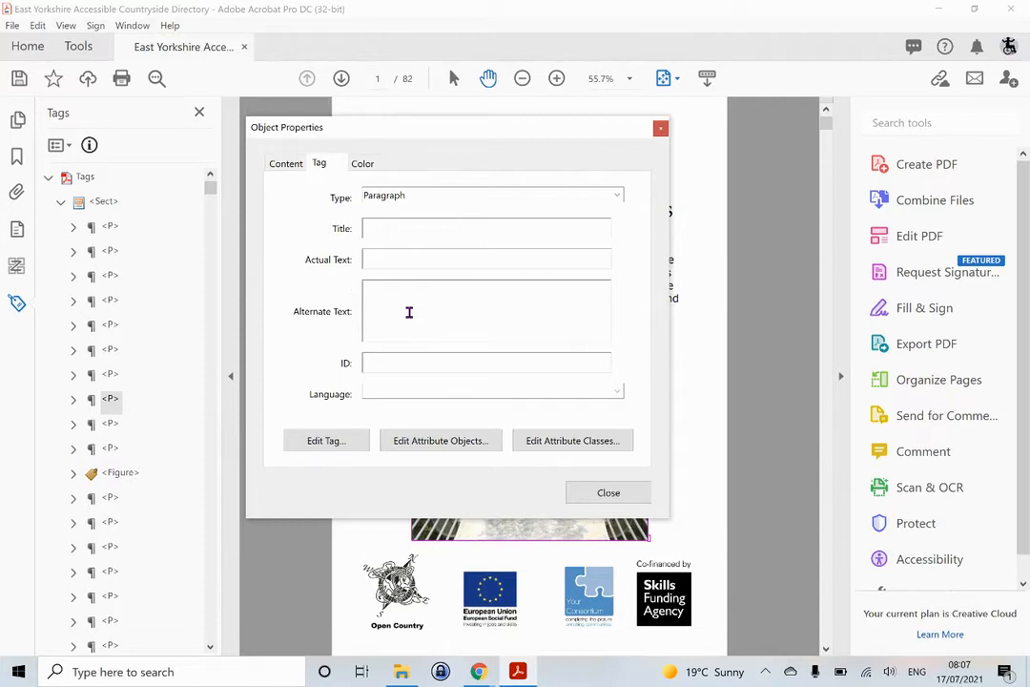
text(Photo of a group of people, includ)
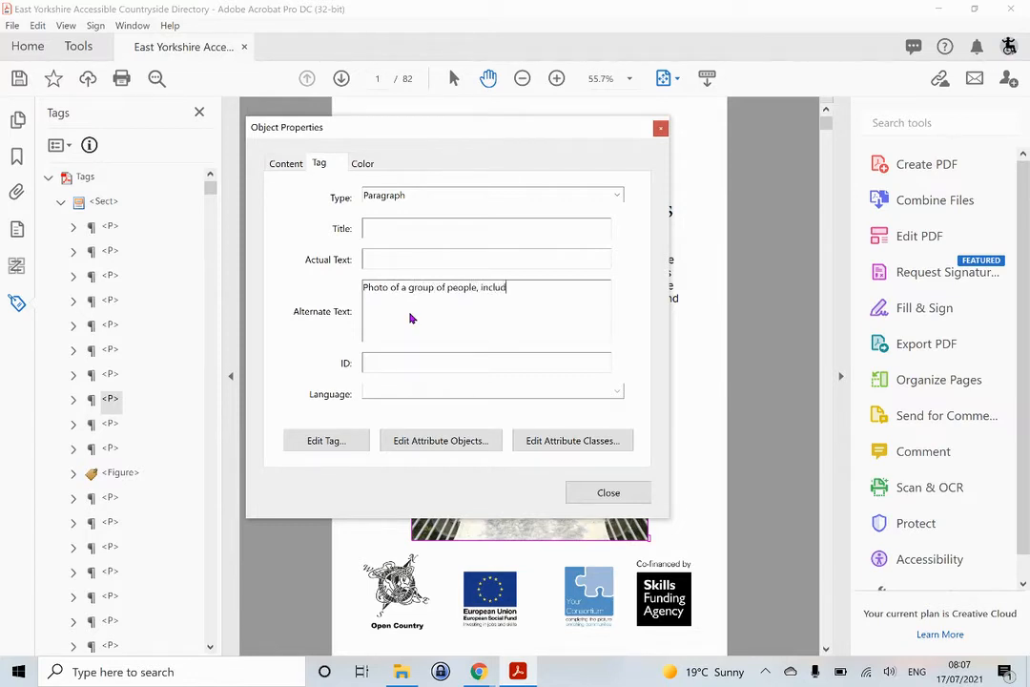
text(ing a wheelchair user, crossing )
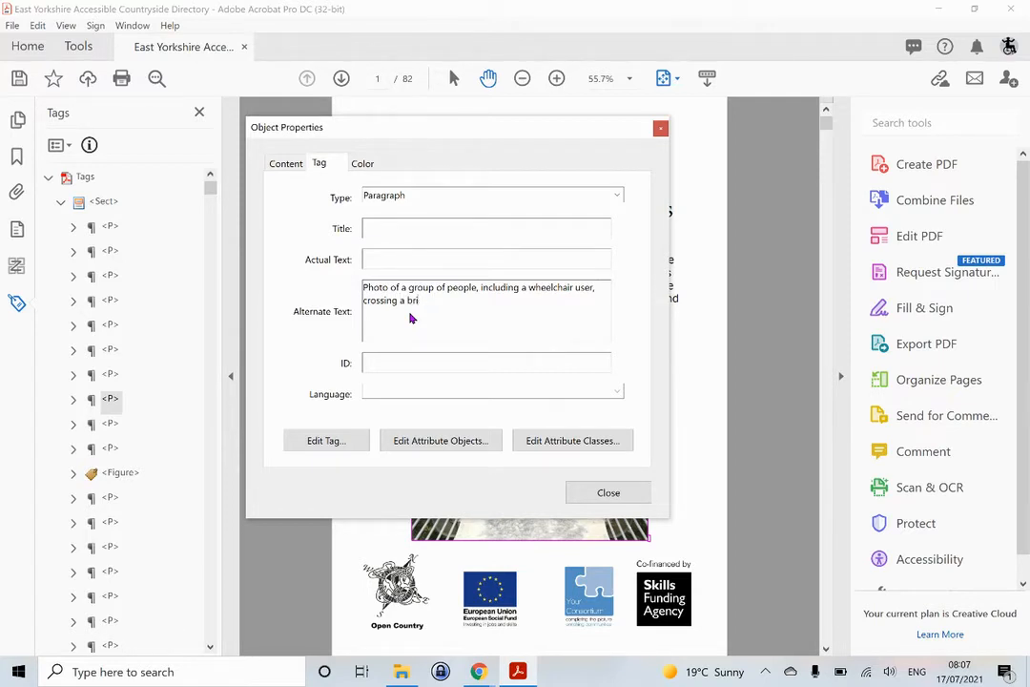
text(a foot)
click(593, 492)
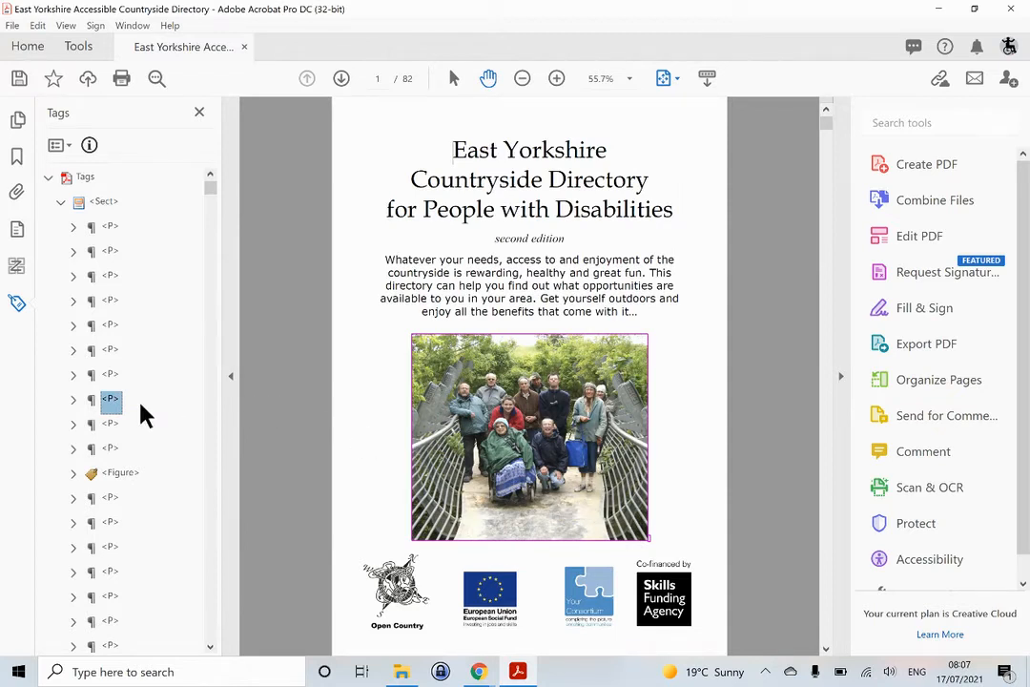
Step: Change the tag type of the group photo on page 1 to Figure in its object properties
click(110, 401)
click(275, 427)
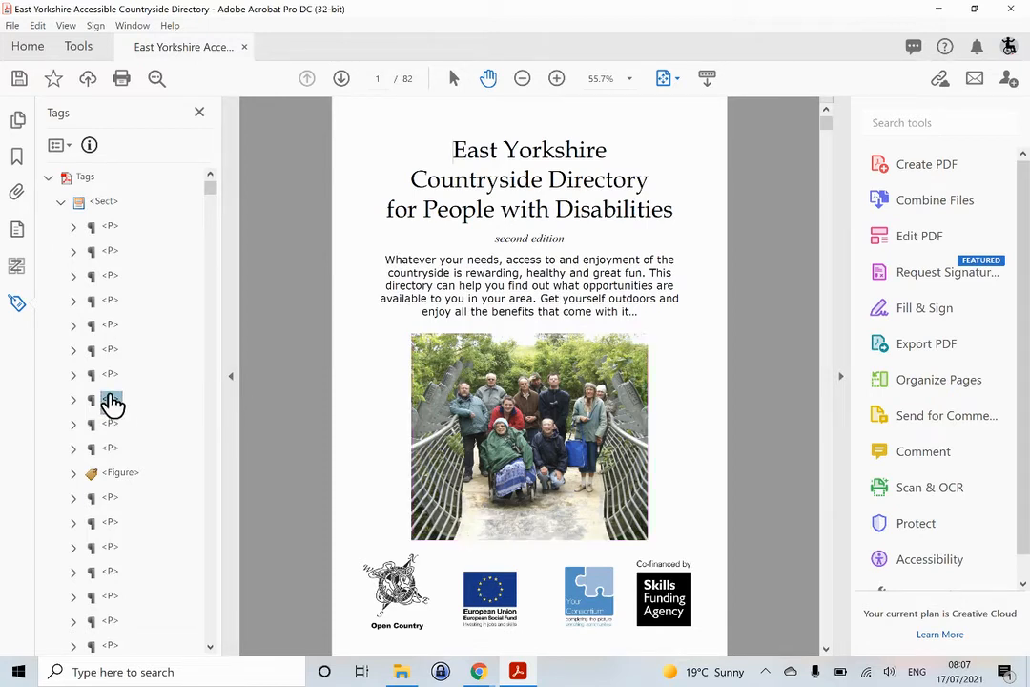
click(110, 375)
right_click(113, 401)
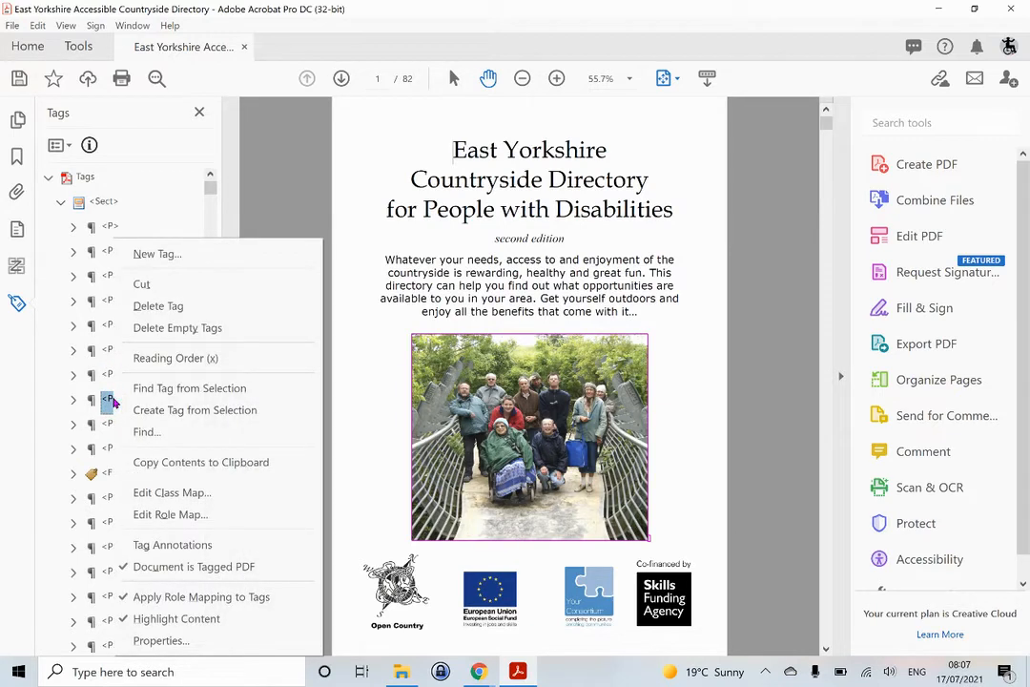
click(143, 640)
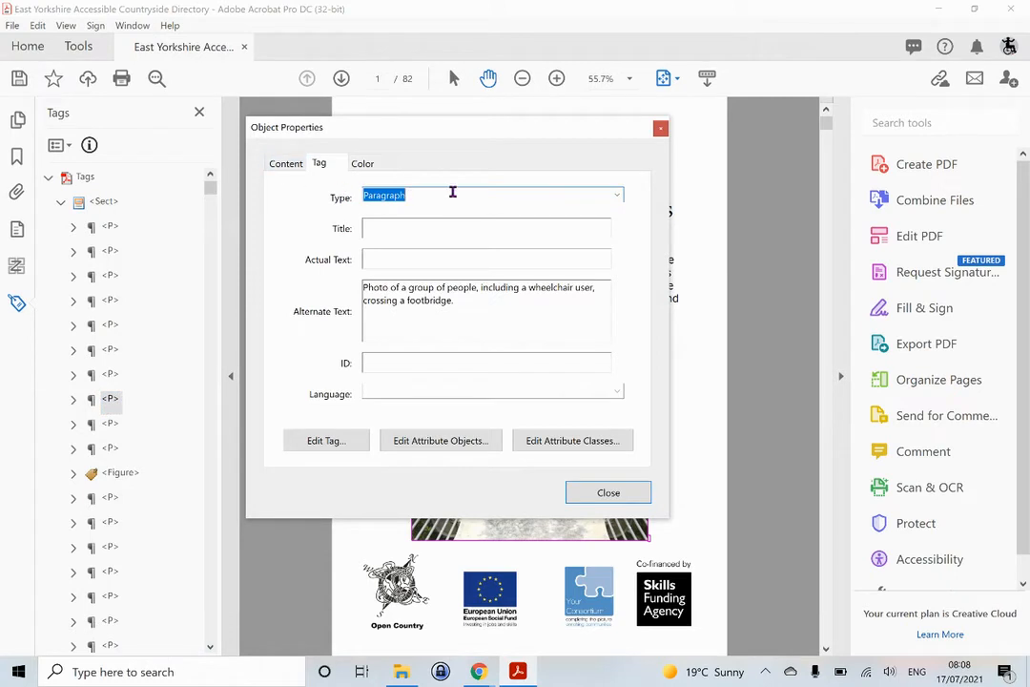
click(617, 196)
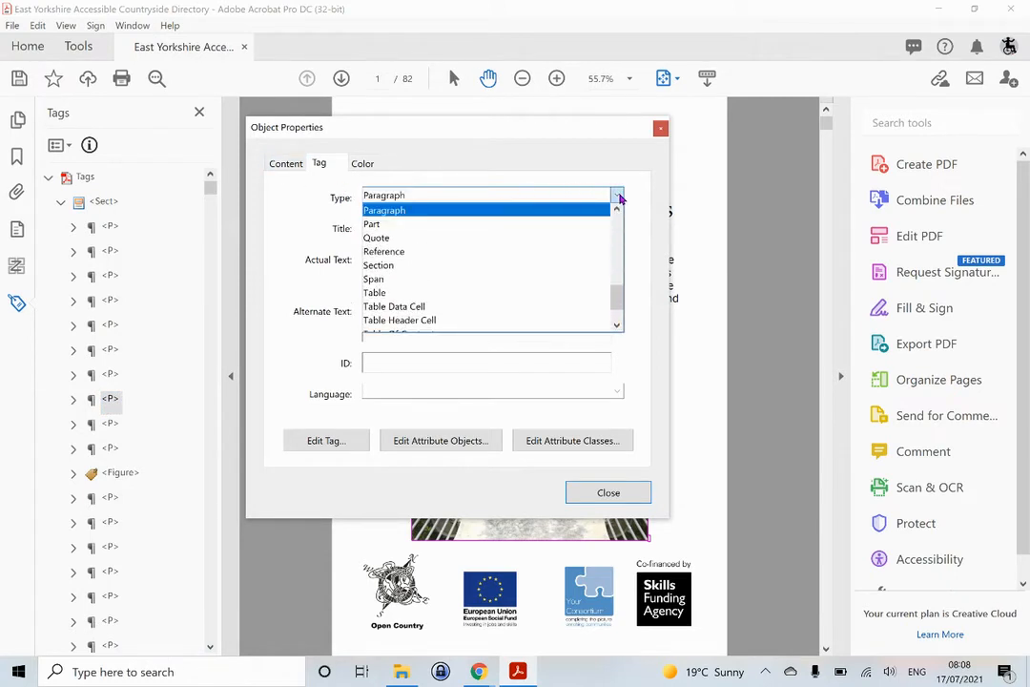
scroll(620, 278, up, 3)
drag(620, 276, 617, 243)
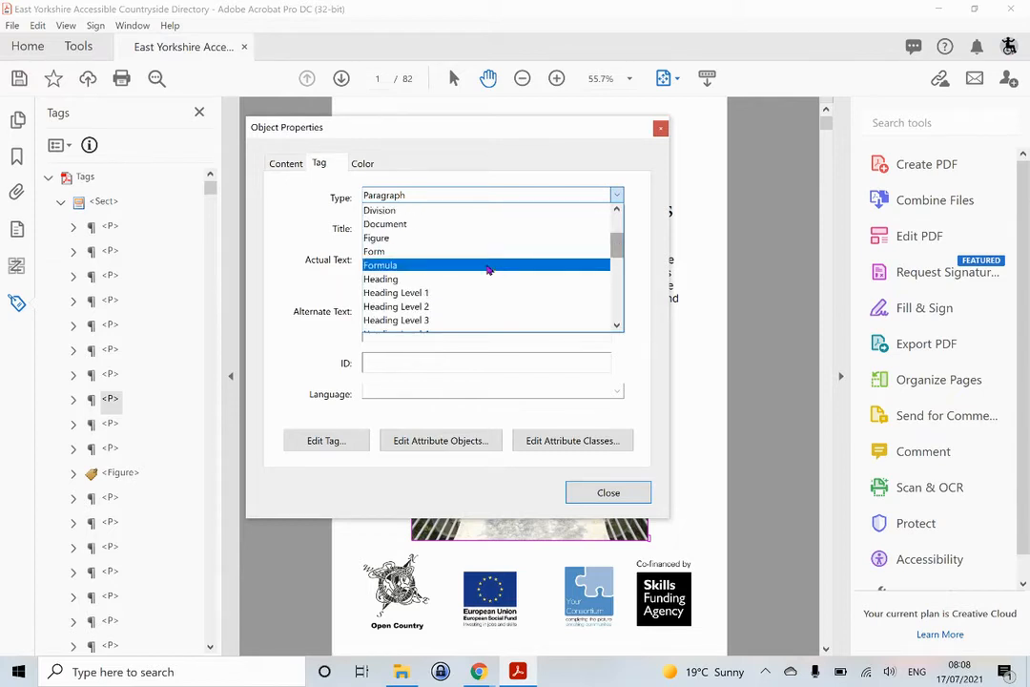
click(420, 237)
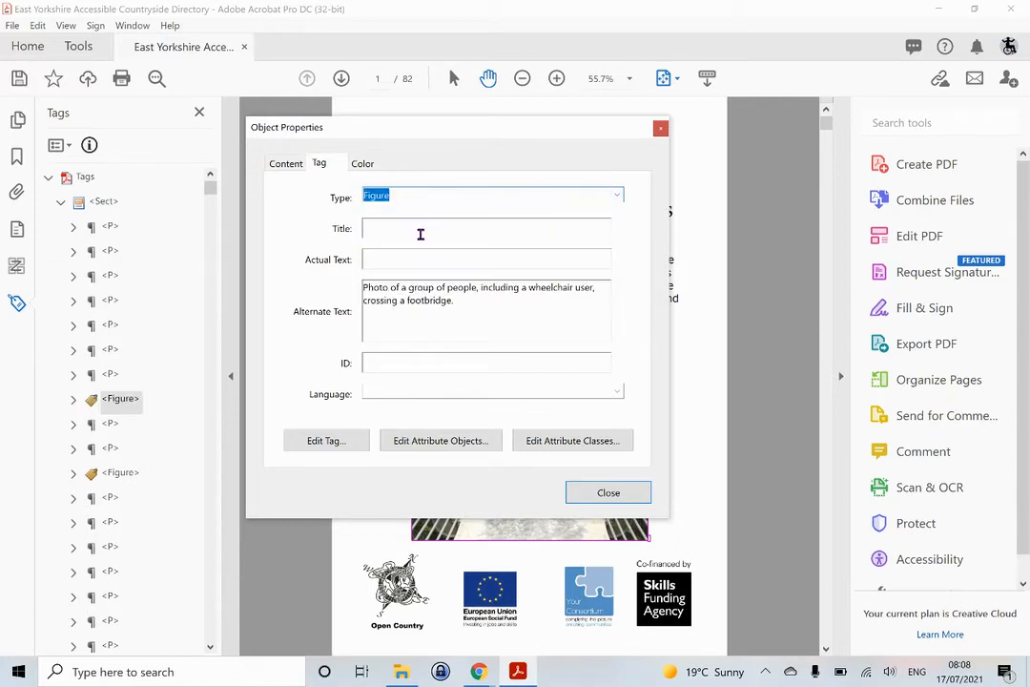
Step: Check the page 1 tags from "East Yorkshire" downward and delete the first blank paragraph tag after the intro text
click(608, 492)
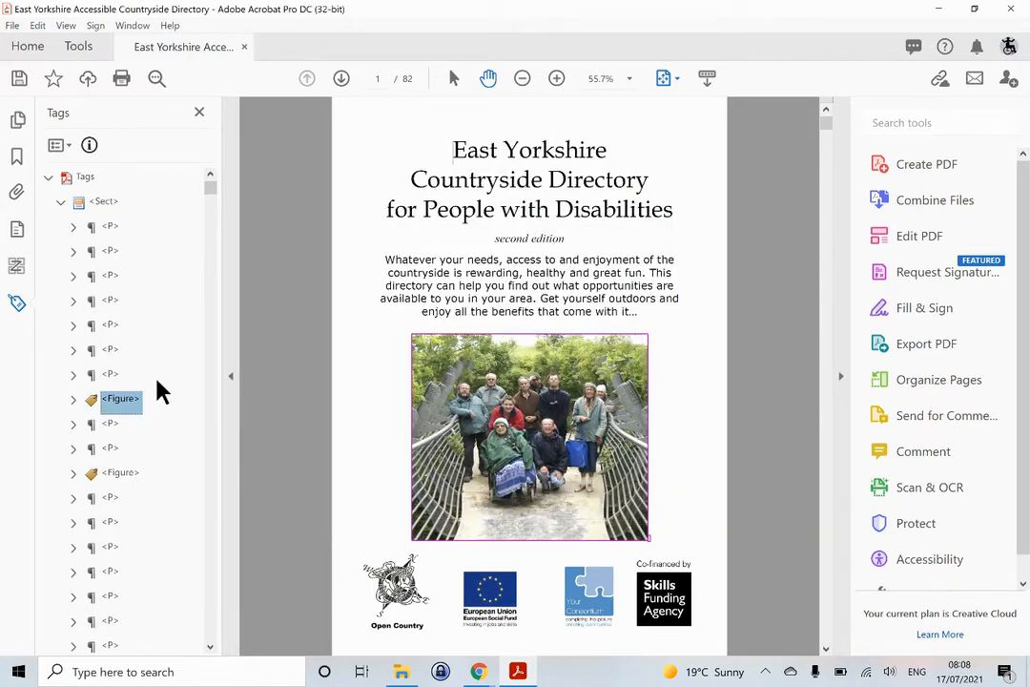
click(111, 229)
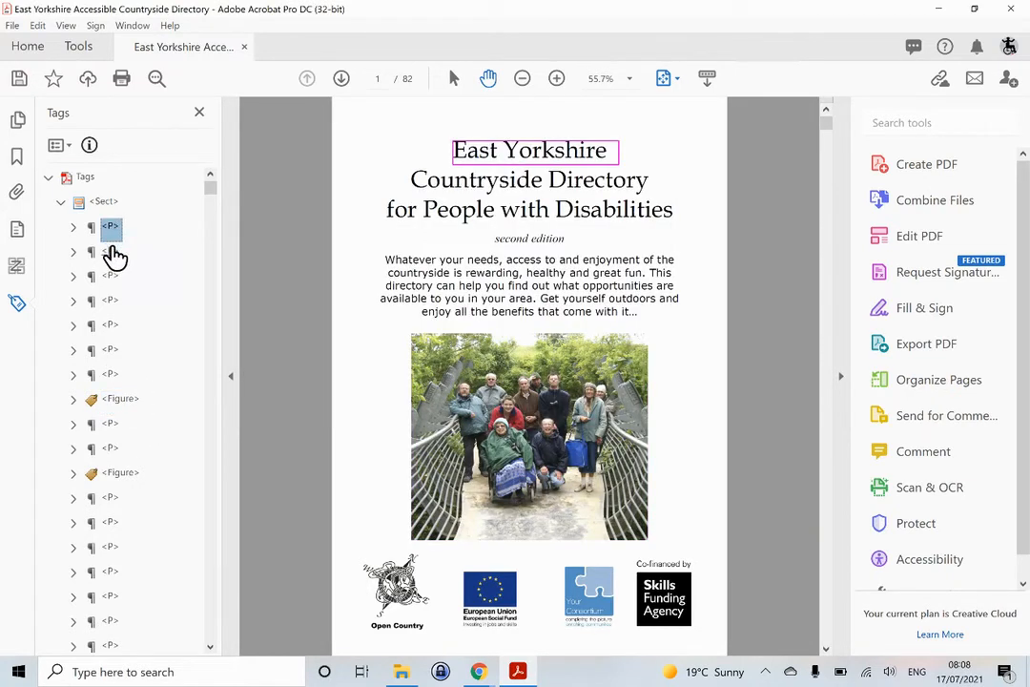
click(111, 253)
click(113, 276)
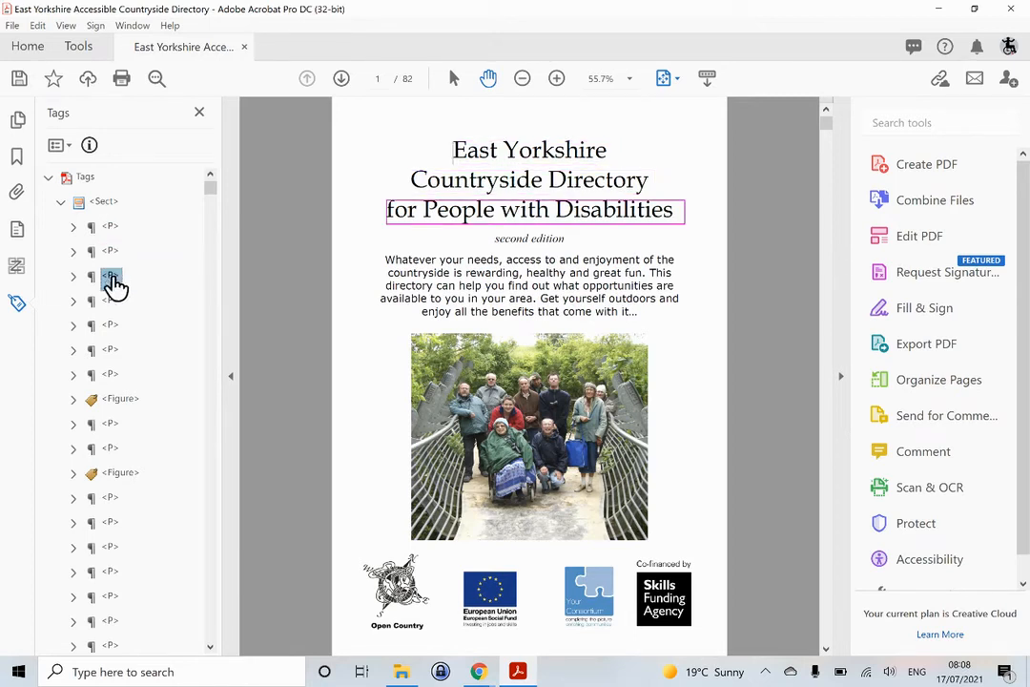
click(111, 302)
click(112, 325)
click(114, 355)
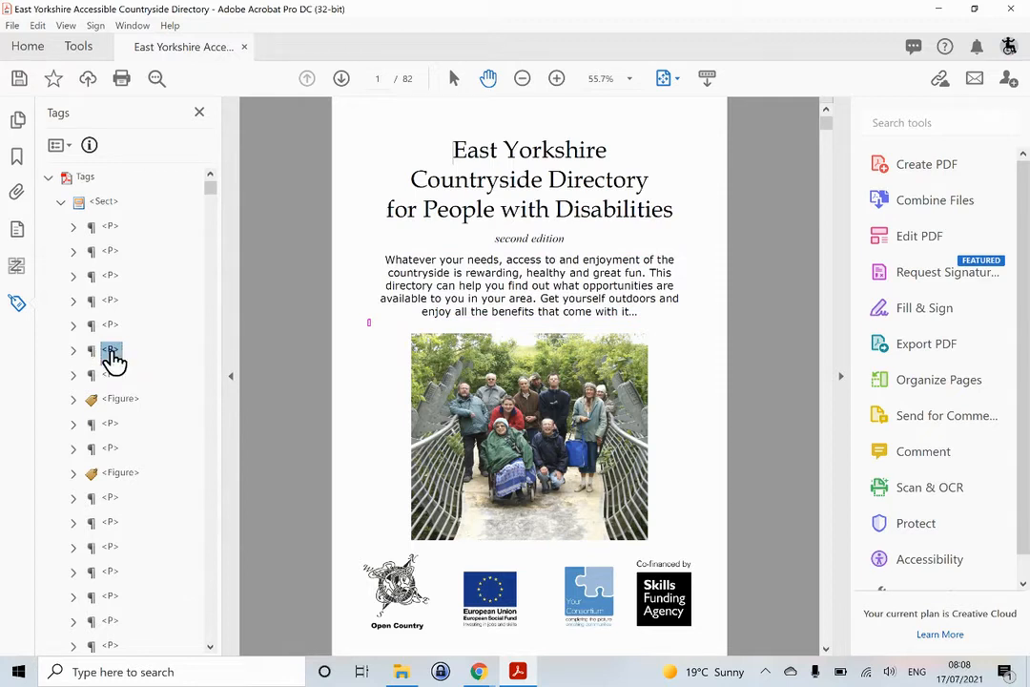
right_click(112, 353)
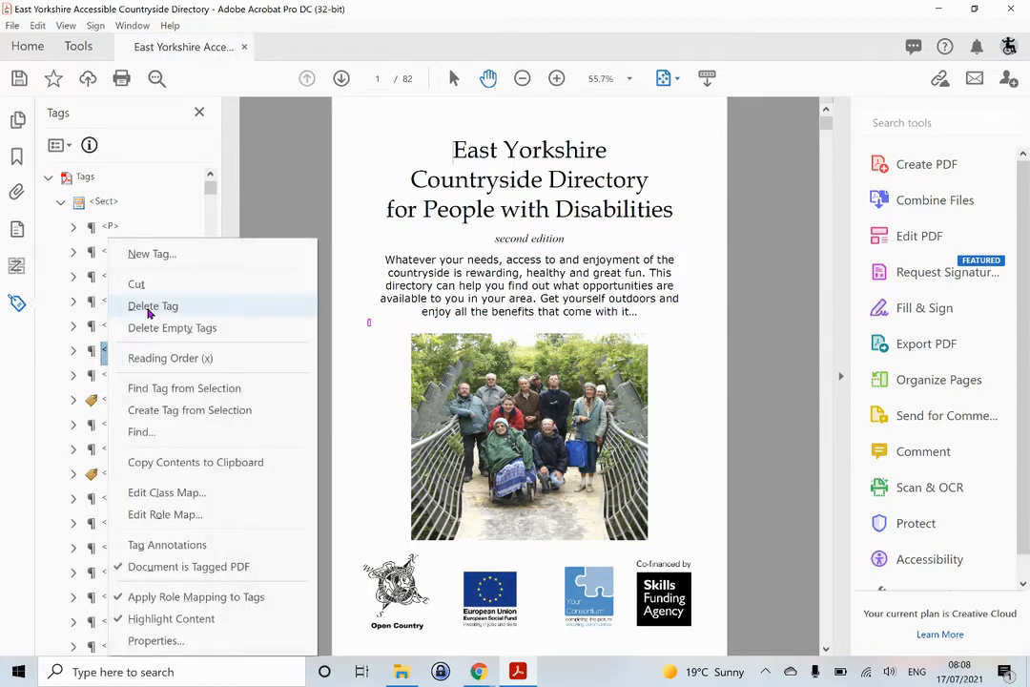
click(148, 306)
Step: Delete the remaining blank paragraph tag between the intro text and the group photo's figure tag
click(113, 328)
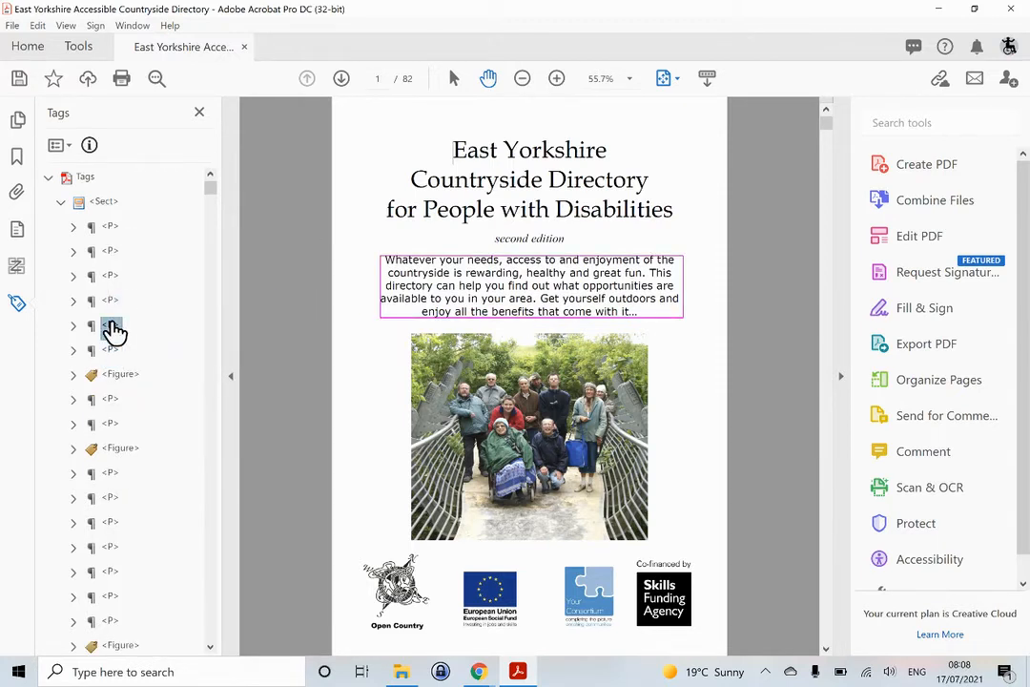
click(111, 351)
right_click(111, 352)
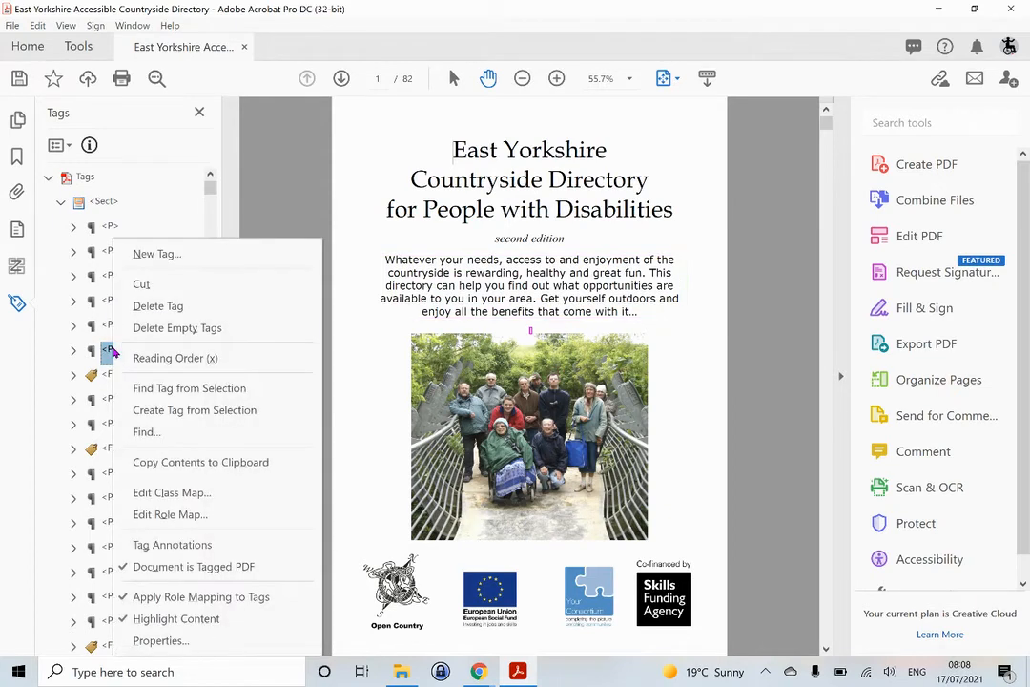
click(162, 305)
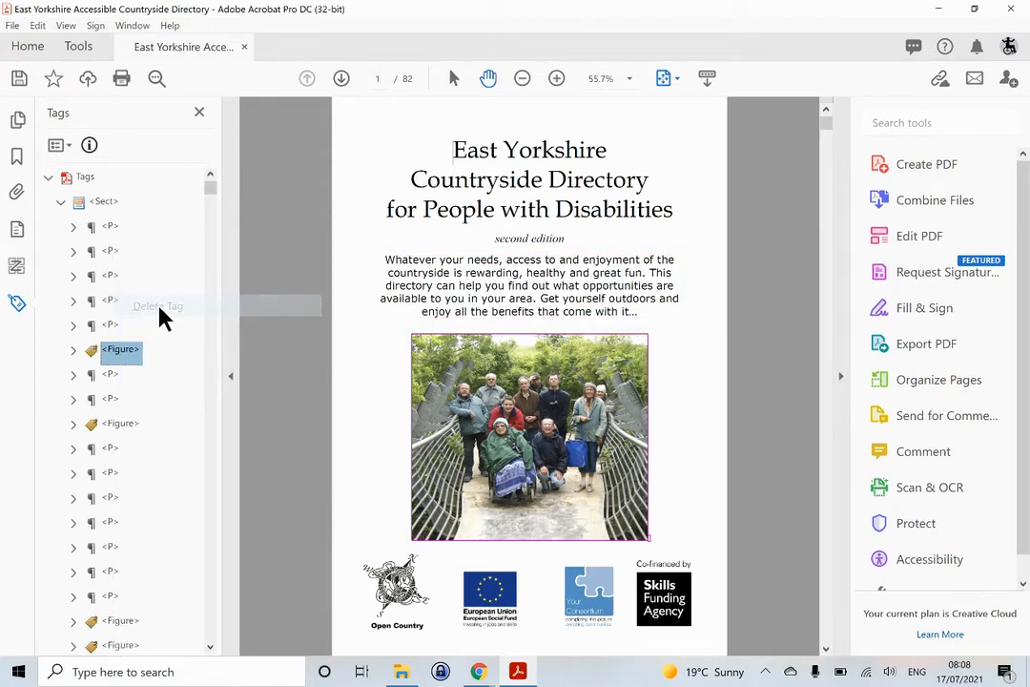
Step: Delete the two blank paragraph tags between the group photo's and the Open Country logo's figure tags
click(113, 377)
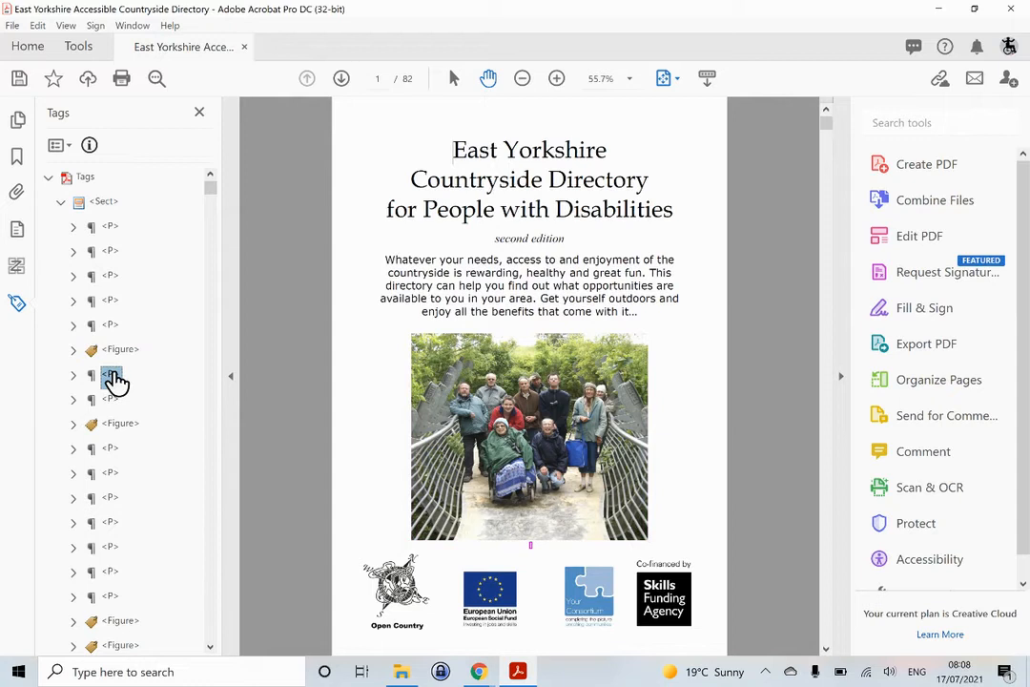
right_click(114, 378)
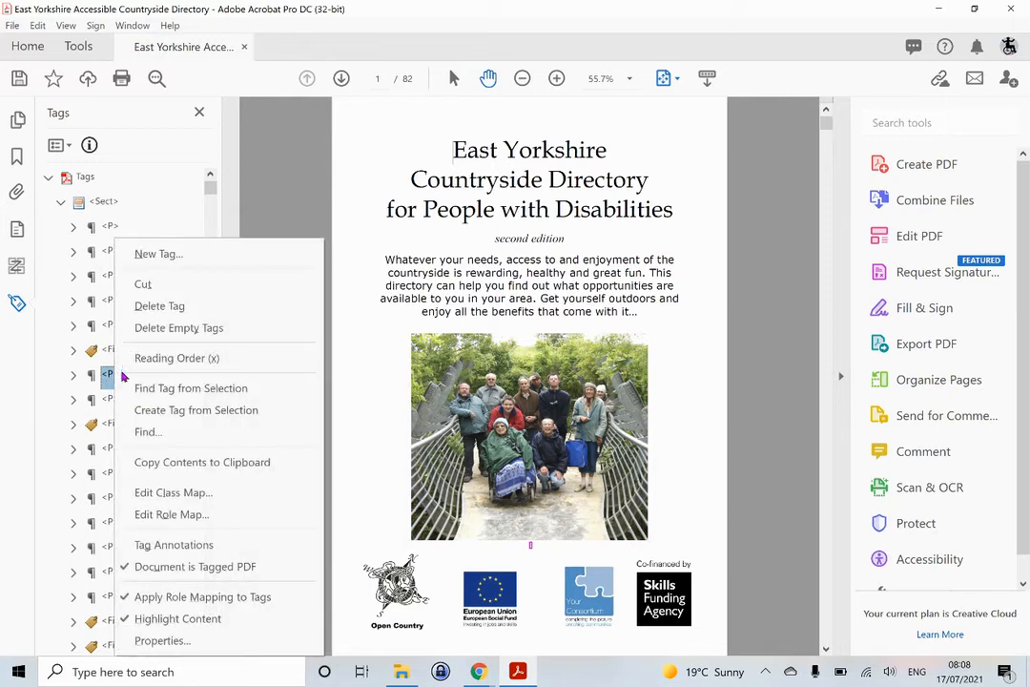
click(163, 306)
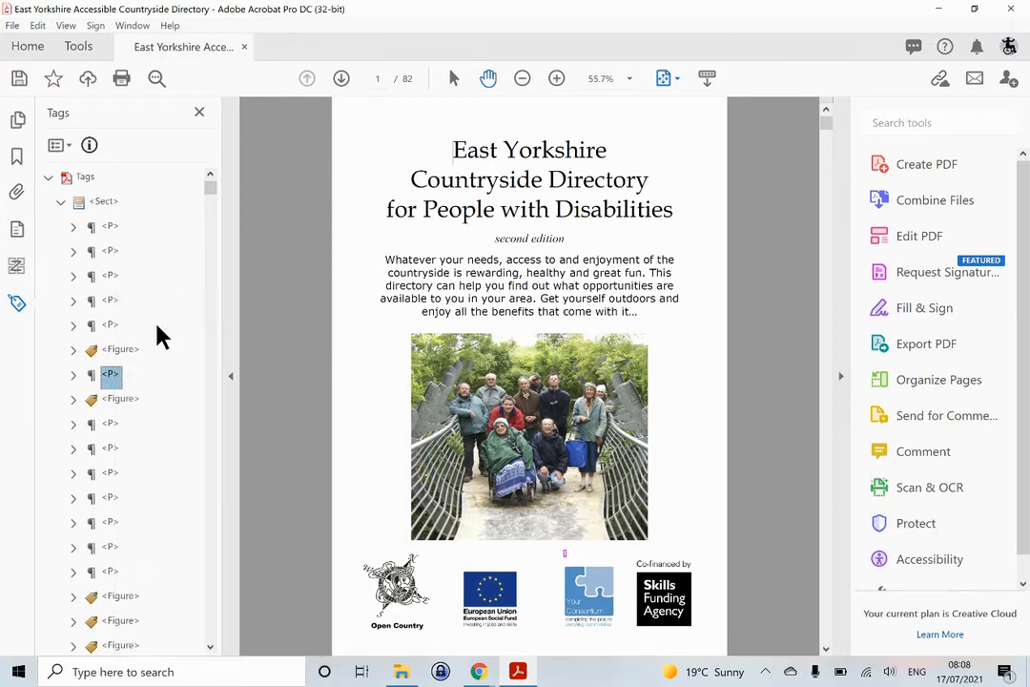
click(118, 351)
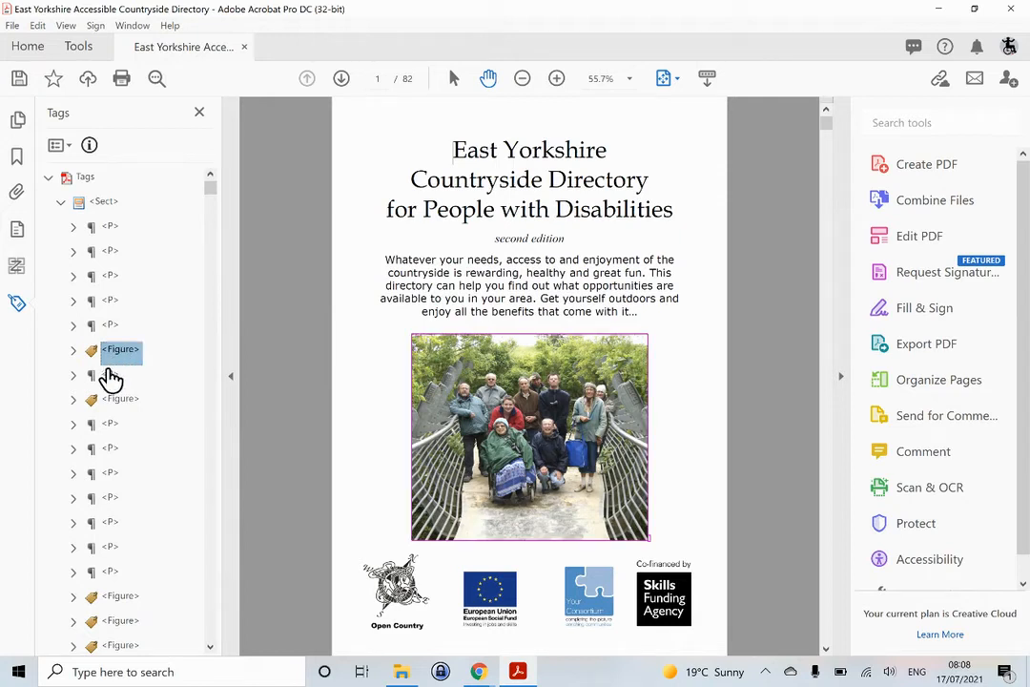
click(112, 377)
right_click(111, 377)
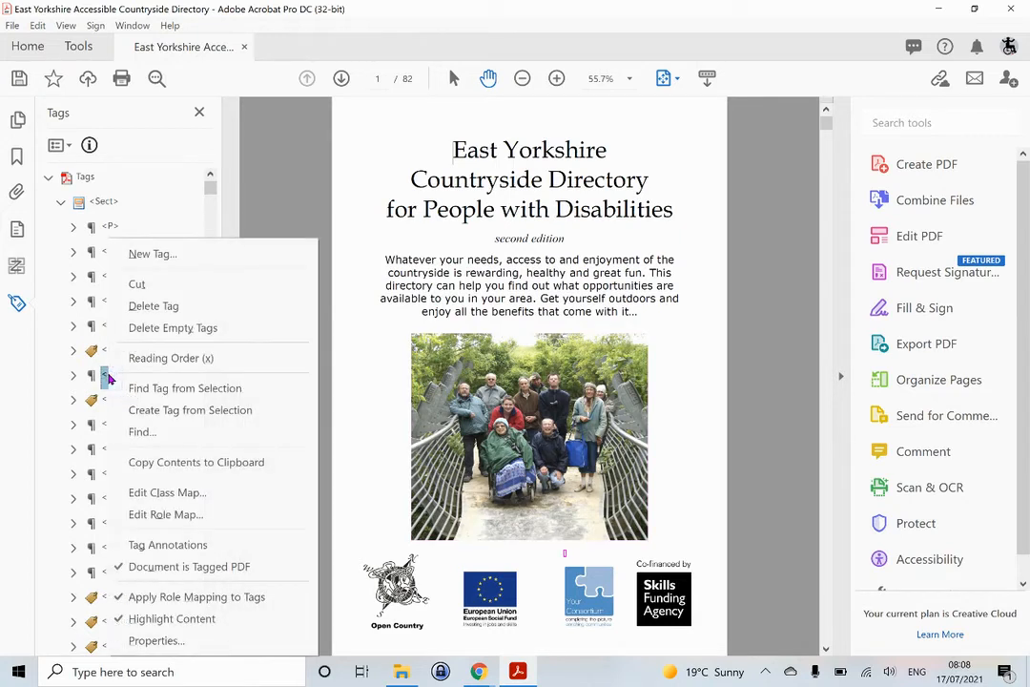
click(150, 306)
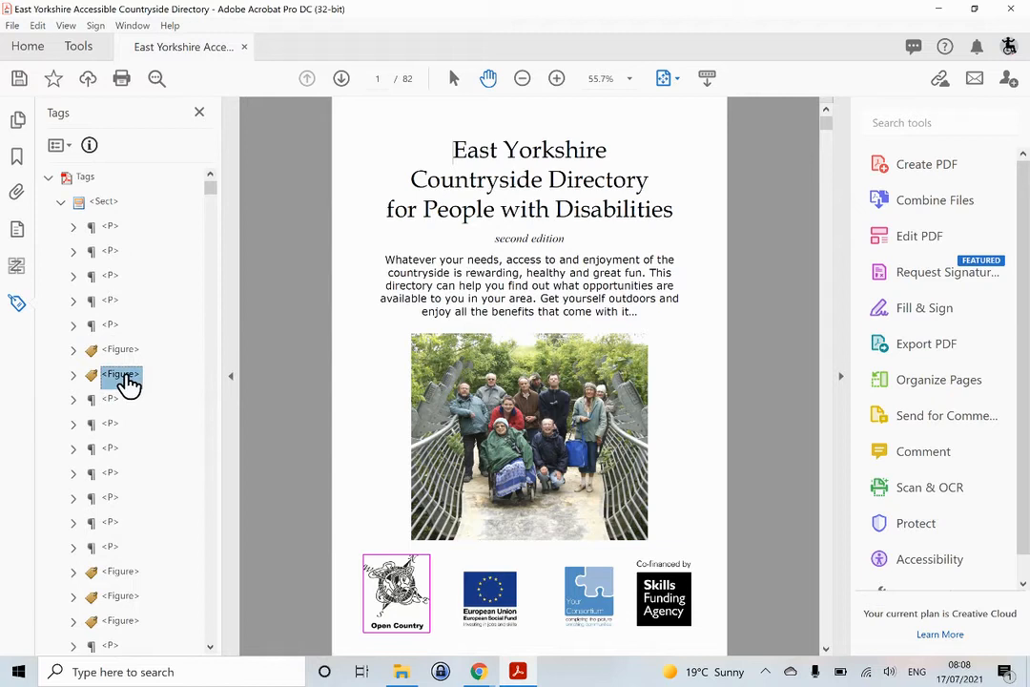
Step: Delete the first two blank paragraph tags that follow the Open Country logo's figure tag
click(125, 375)
click(113, 403)
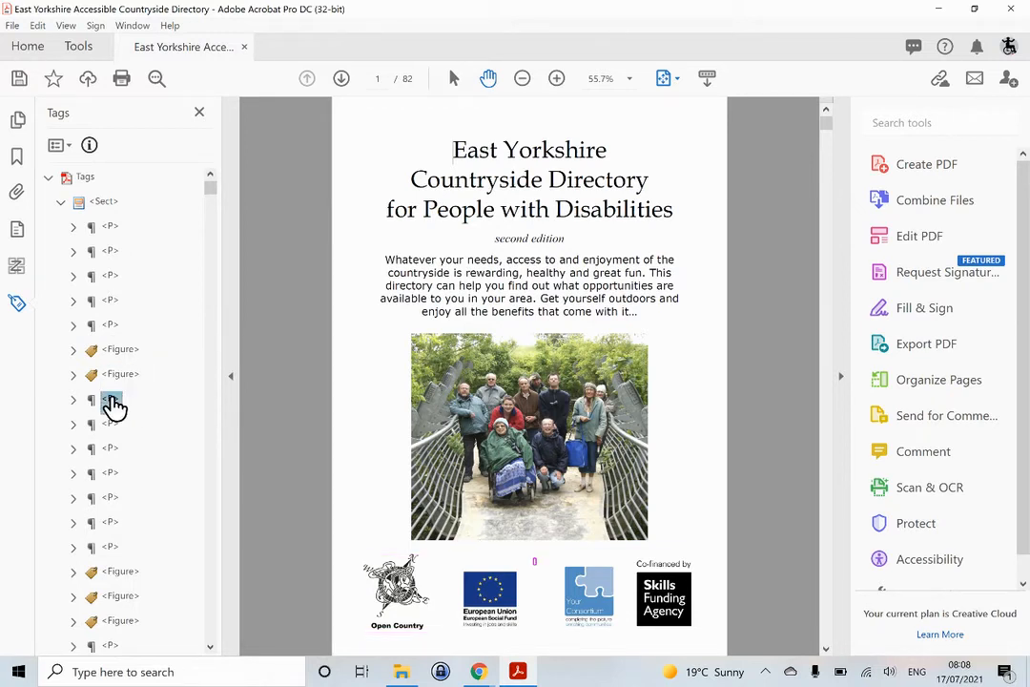
right_click(113, 404)
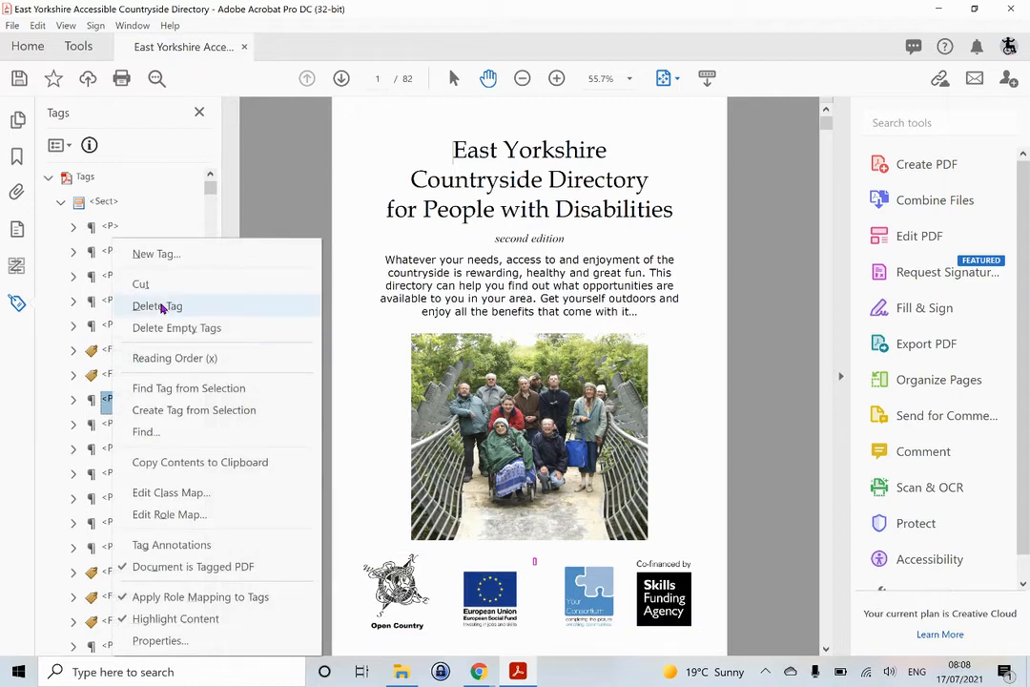
click(153, 303)
click(113, 405)
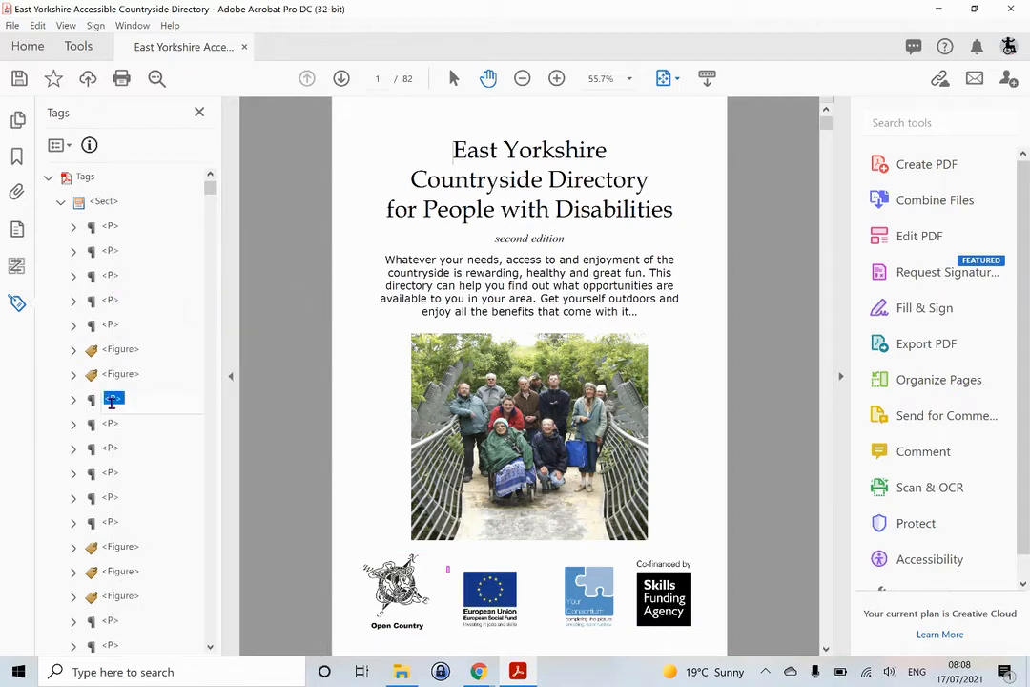
click(121, 379)
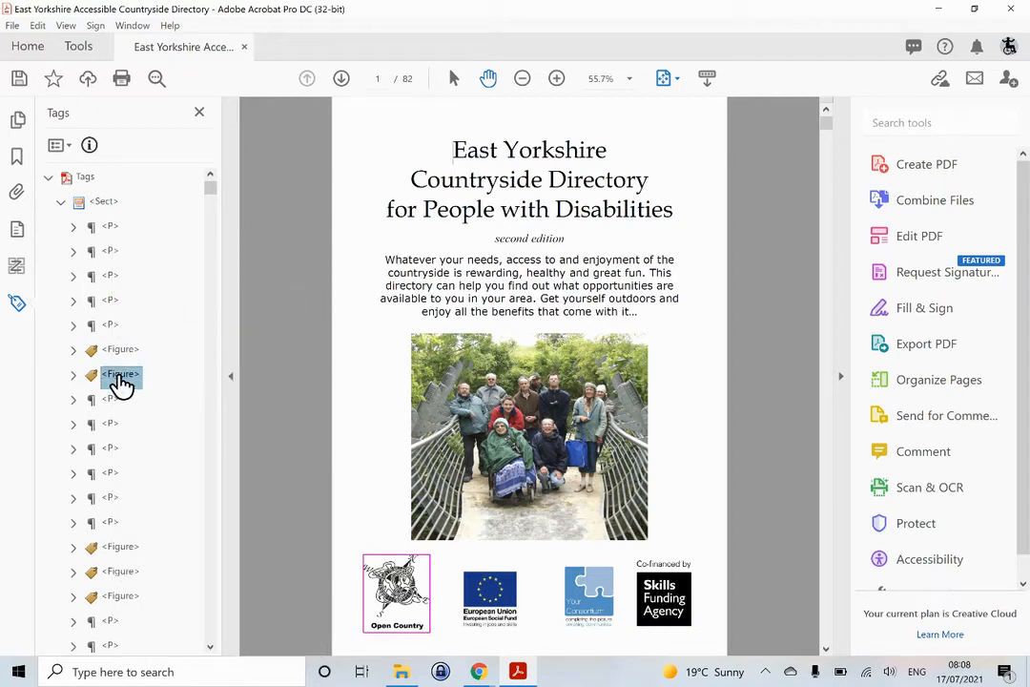
click(114, 405)
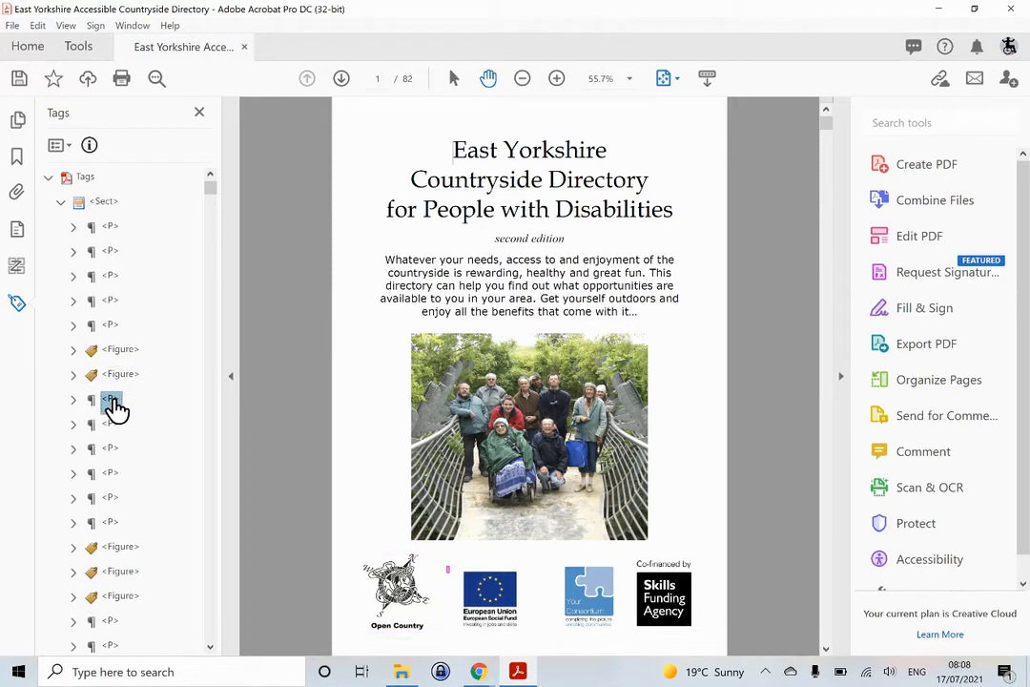
right_click(117, 409)
click(175, 309)
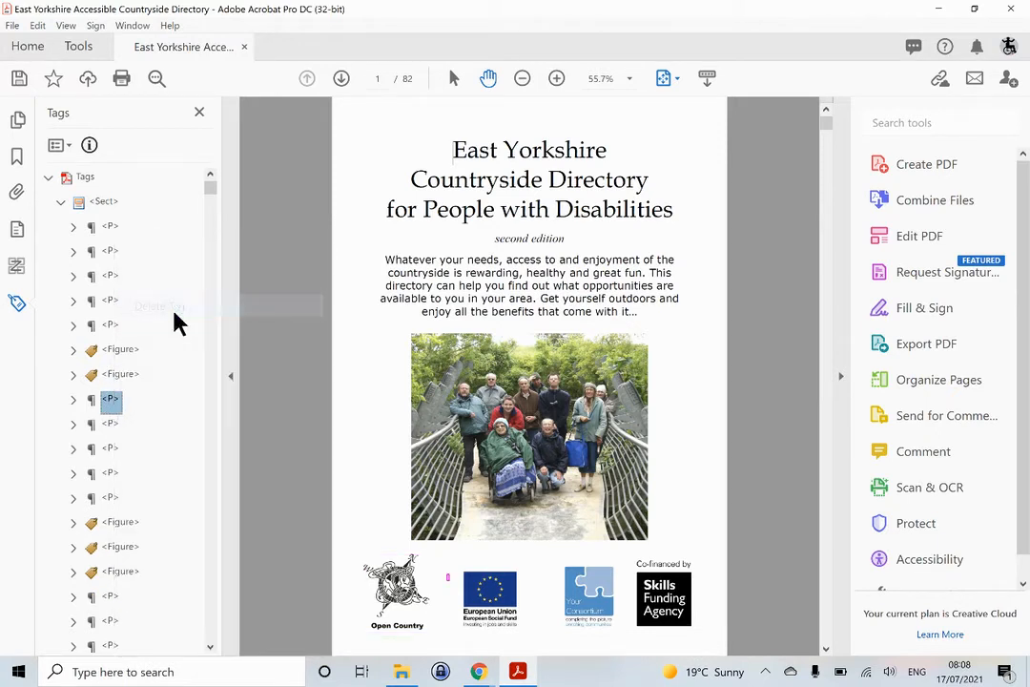
Step: Delete two more blank paragraph tags from the run between the Open Country and Skills Funding Agency logo tags
click(109, 429)
right_click(112, 431)
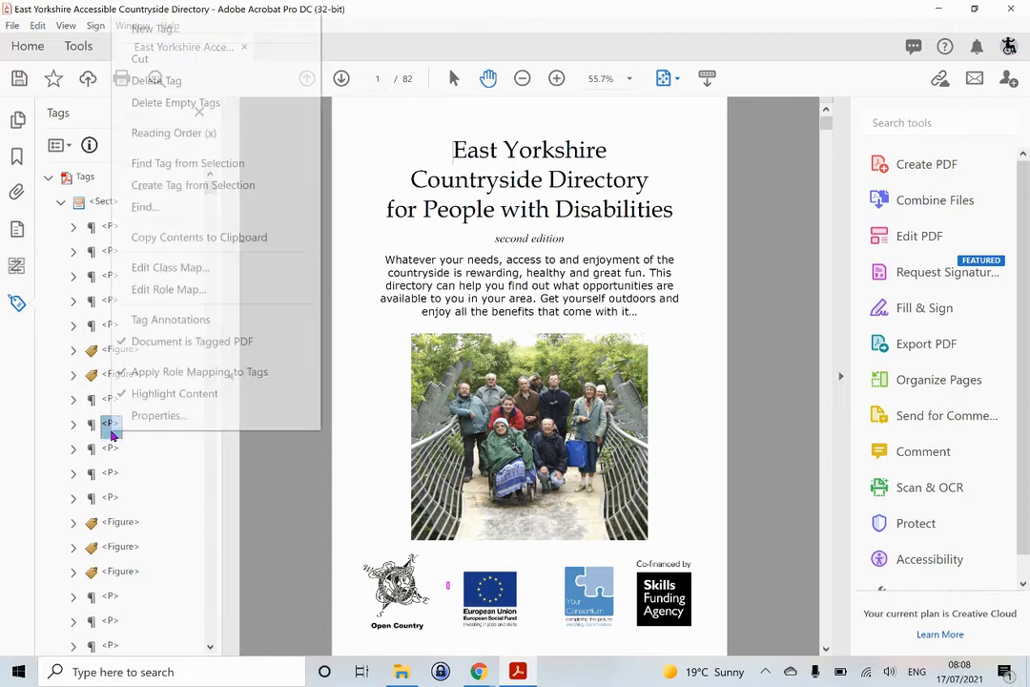
click(202, 87)
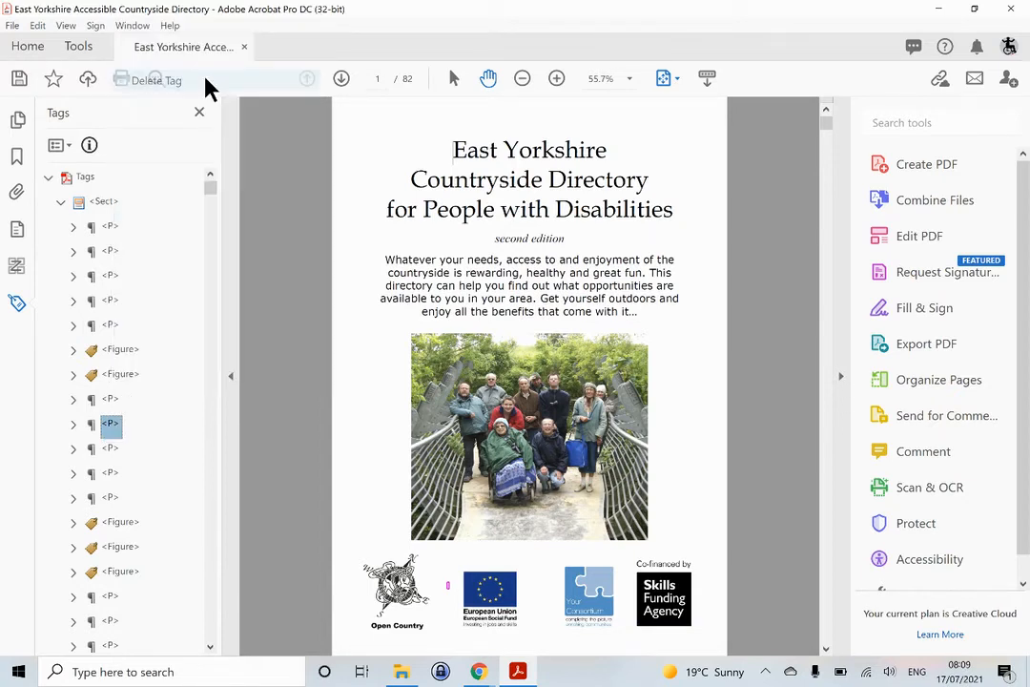
click(113, 451)
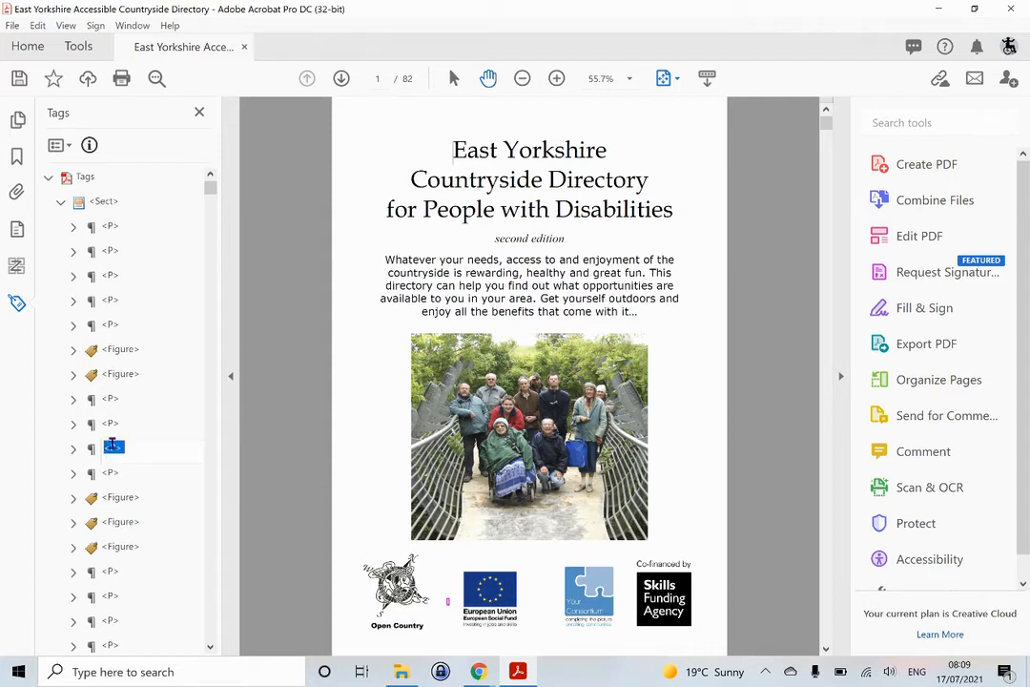
click(111, 402)
right_click(111, 402)
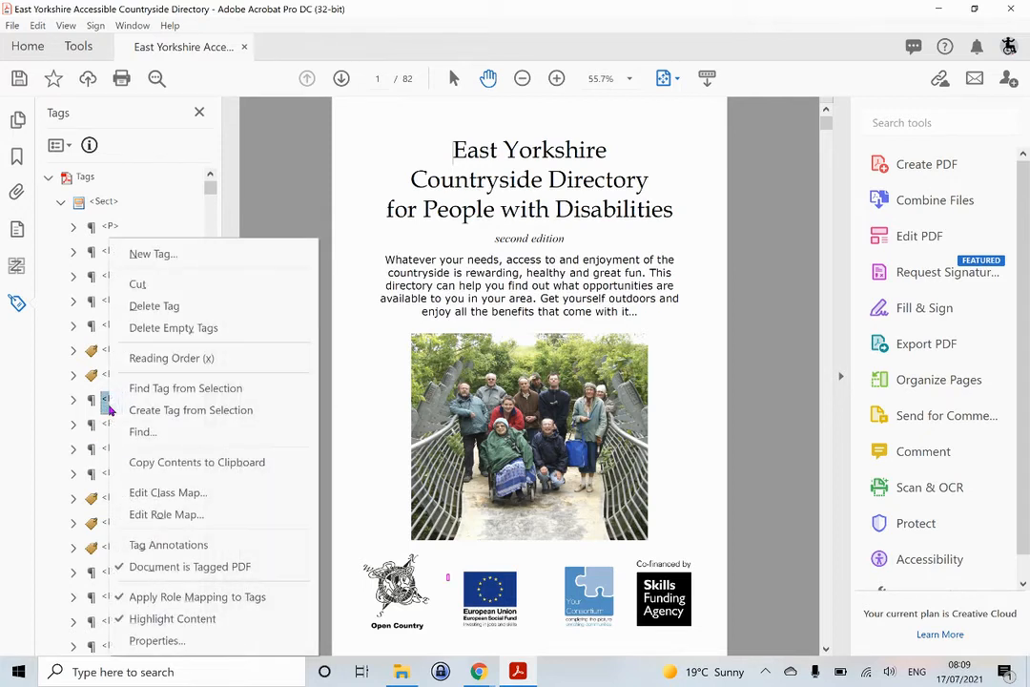
click(153, 306)
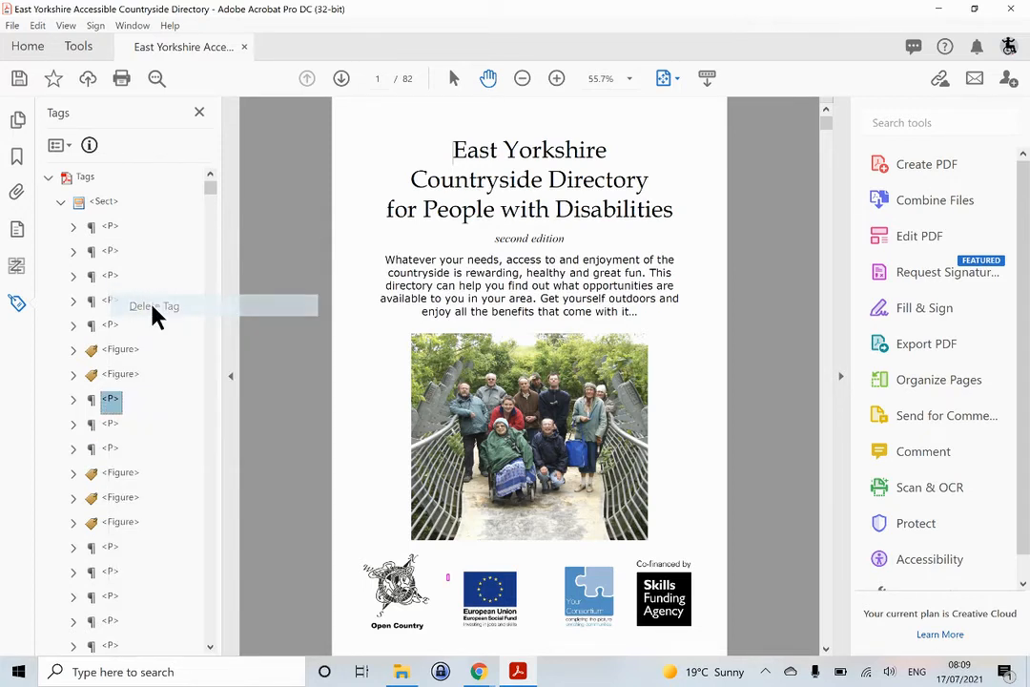
Step: Delete the last three blank paragraph tags between the Open Country and Skills Funding Agency logo tags
click(121, 380)
right_click(113, 408)
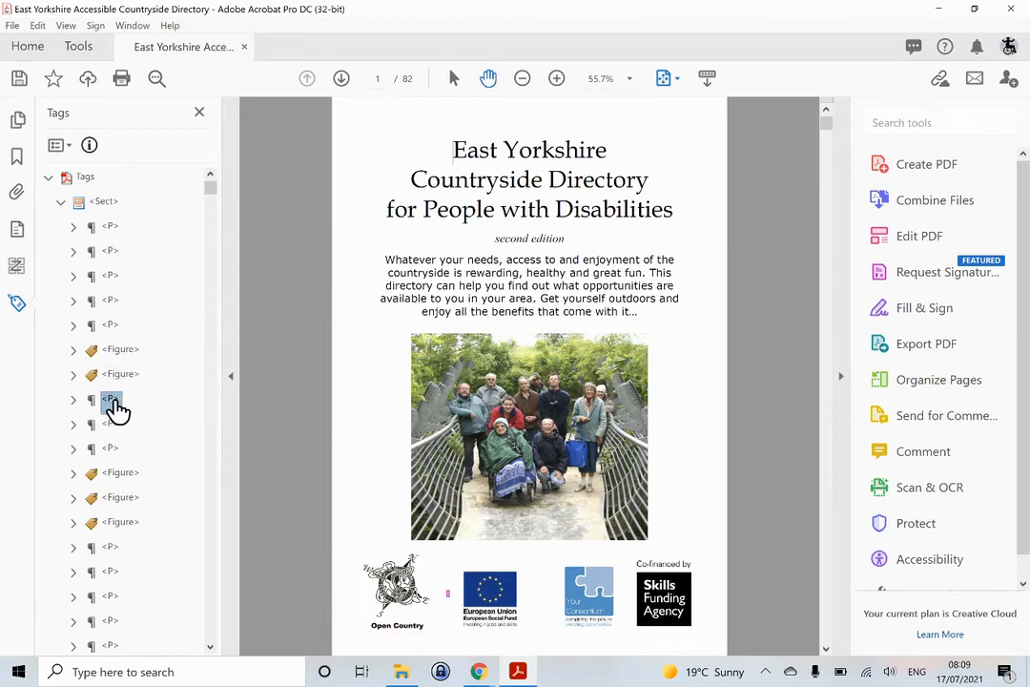
click(161, 306)
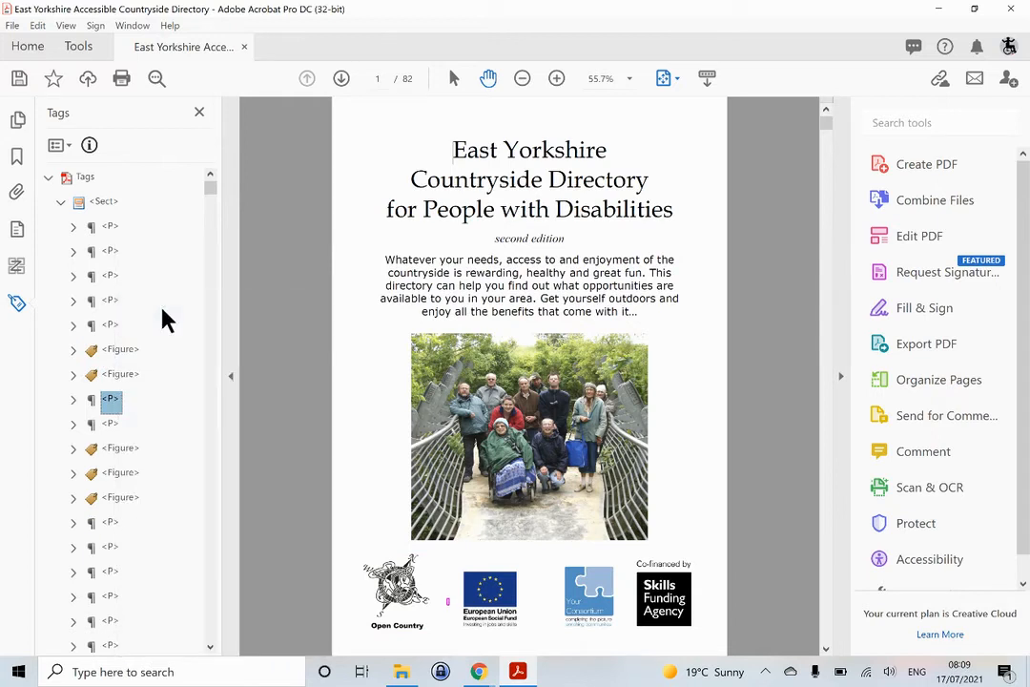
click(122, 374)
click(111, 404)
click(112, 405)
click(112, 423)
right_click(113, 424)
click(164, 70)
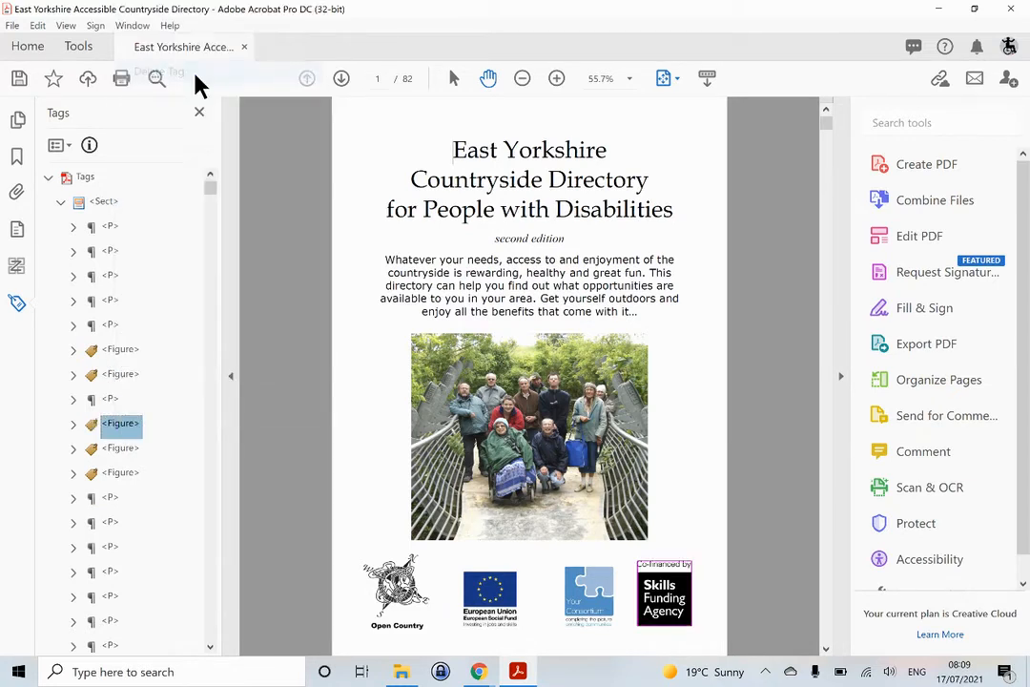
click(113, 400)
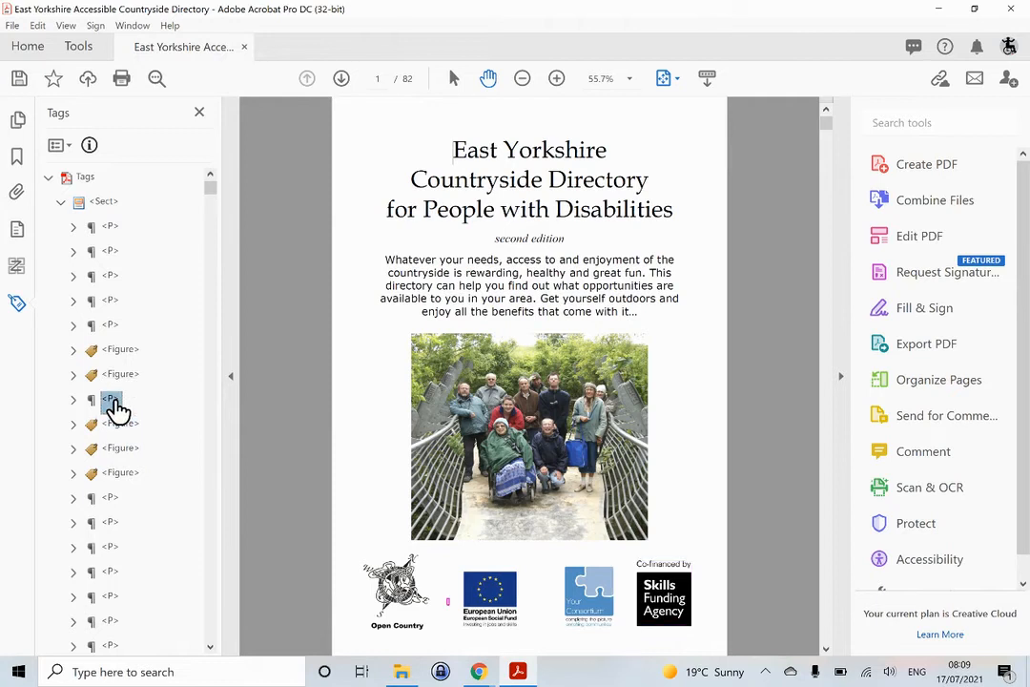
right_click(114, 402)
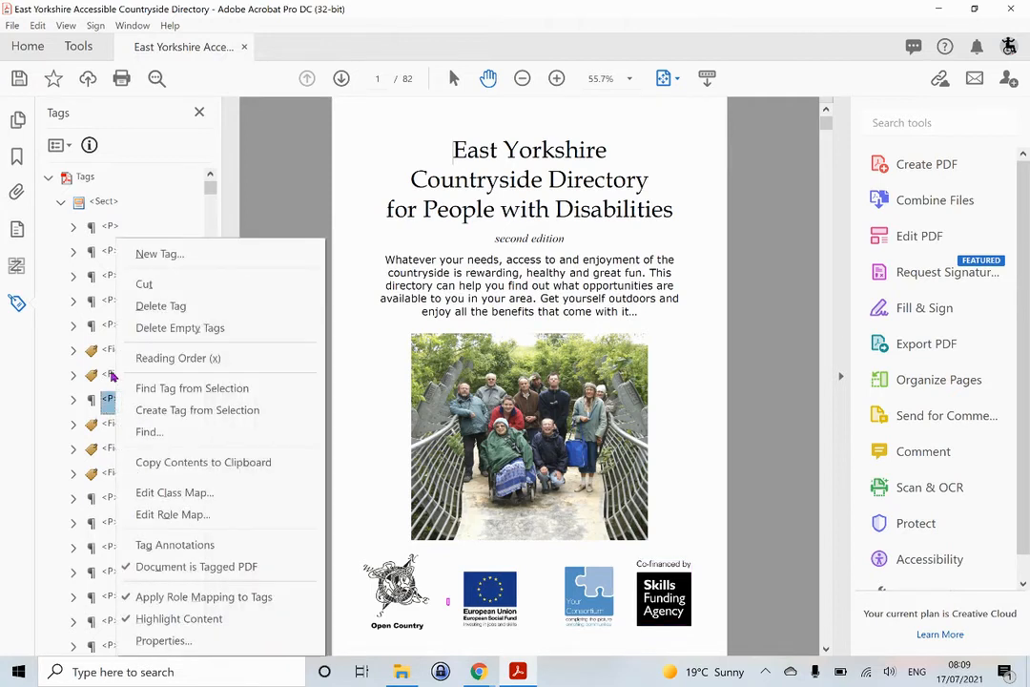
click(153, 306)
Step: Check which image each of page 1's five figure tags covers and where the page's tags end
click(124, 350)
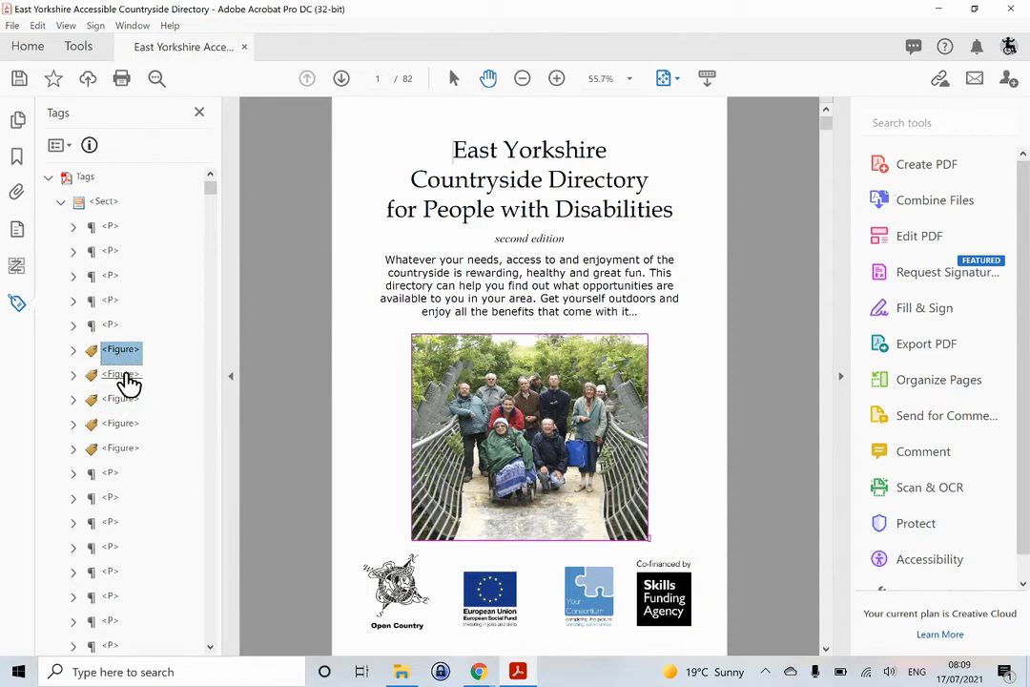
click(128, 378)
click(123, 401)
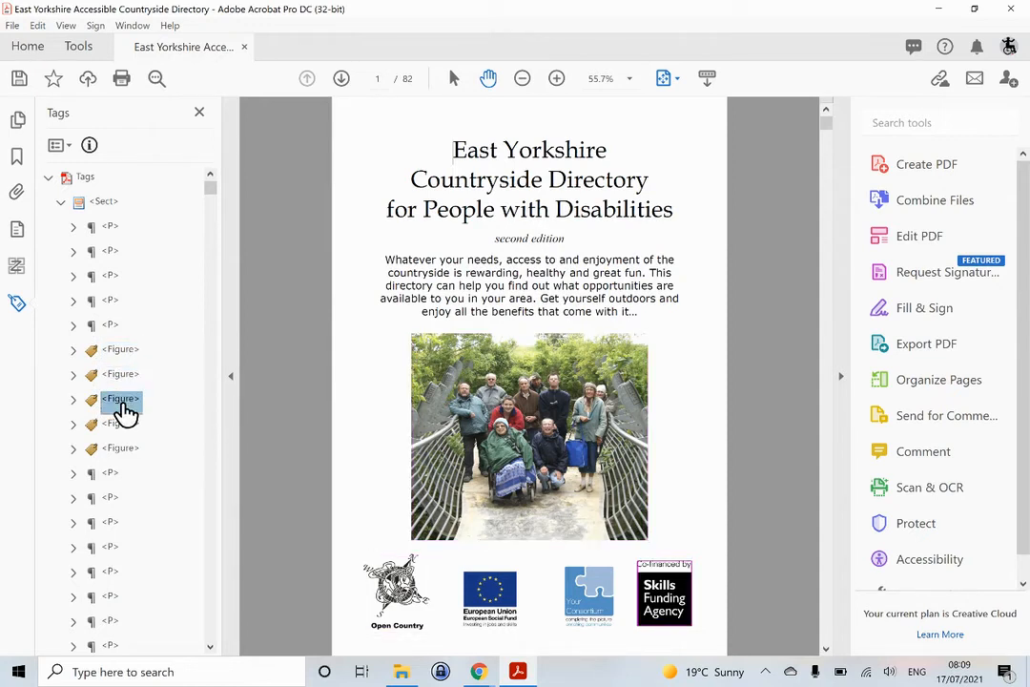
click(124, 428)
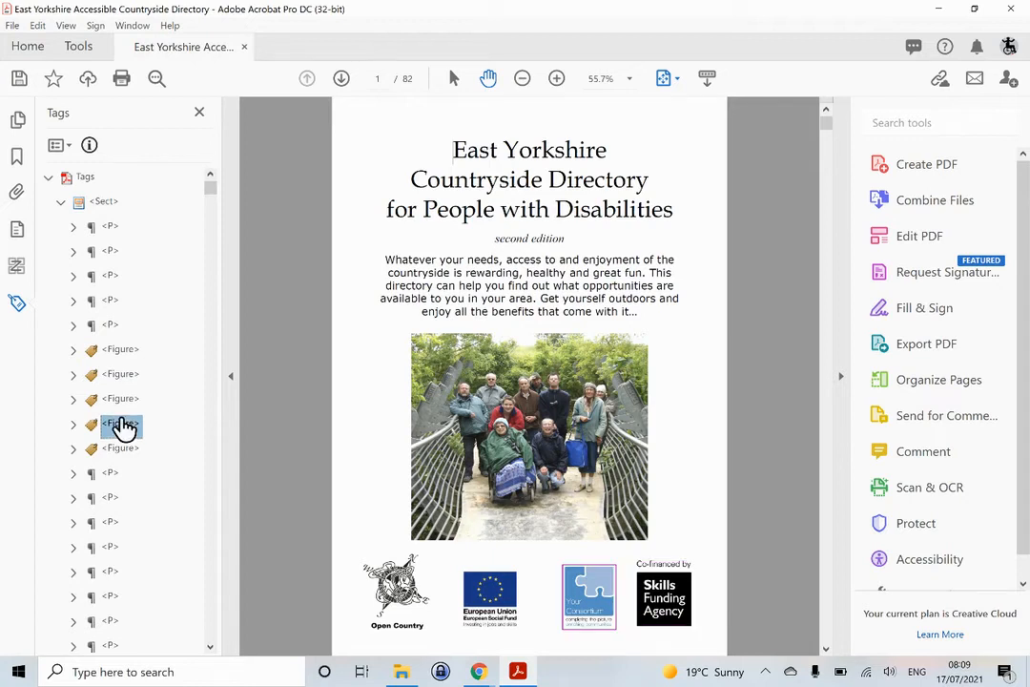
click(125, 451)
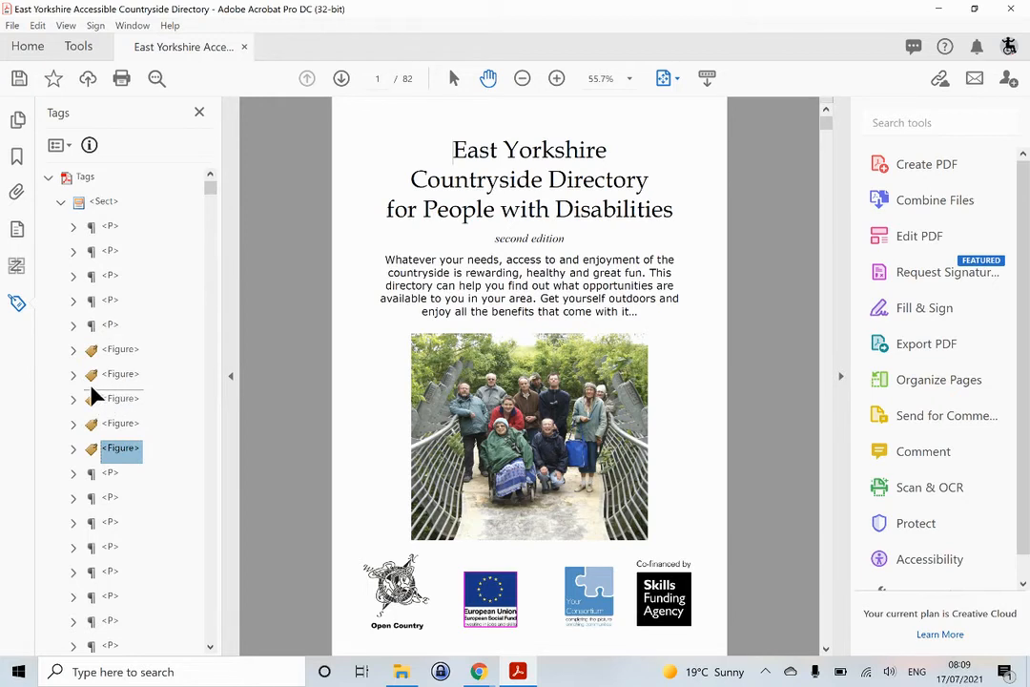
key(Down)
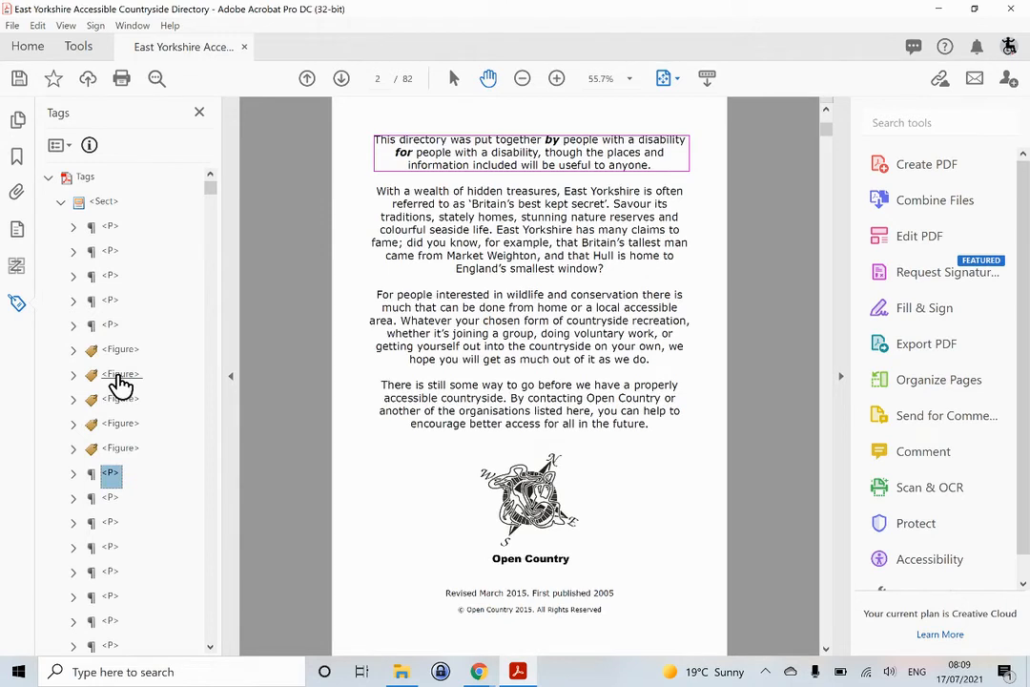
Step: Set the alternate text of the Open Country logo's figure tag to "Open Country logo"
click(119, 355)
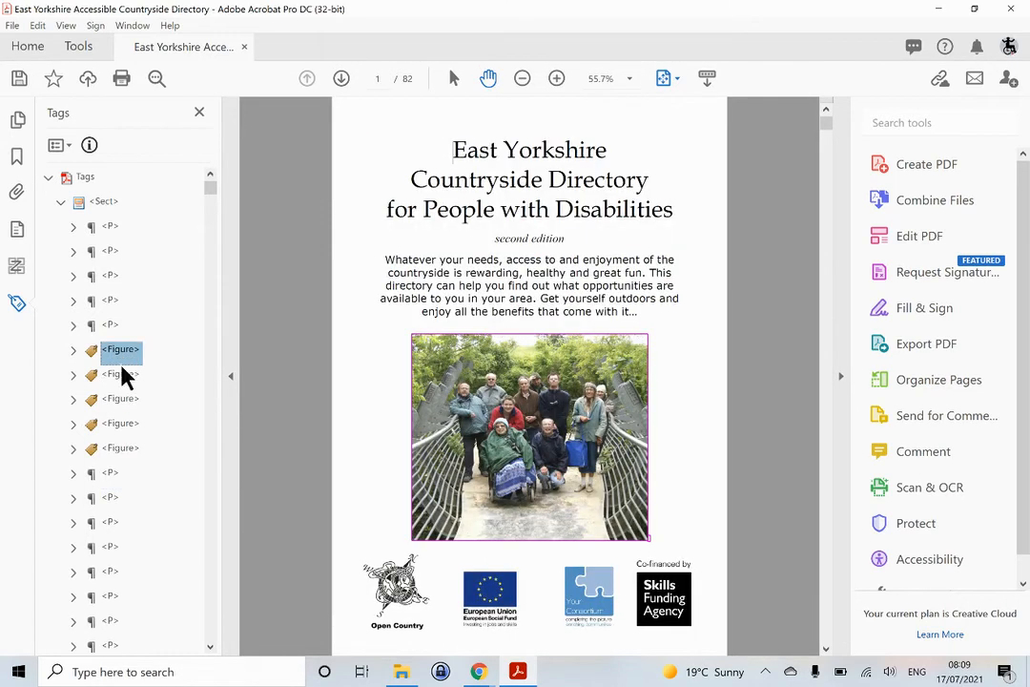
click(122, 376)
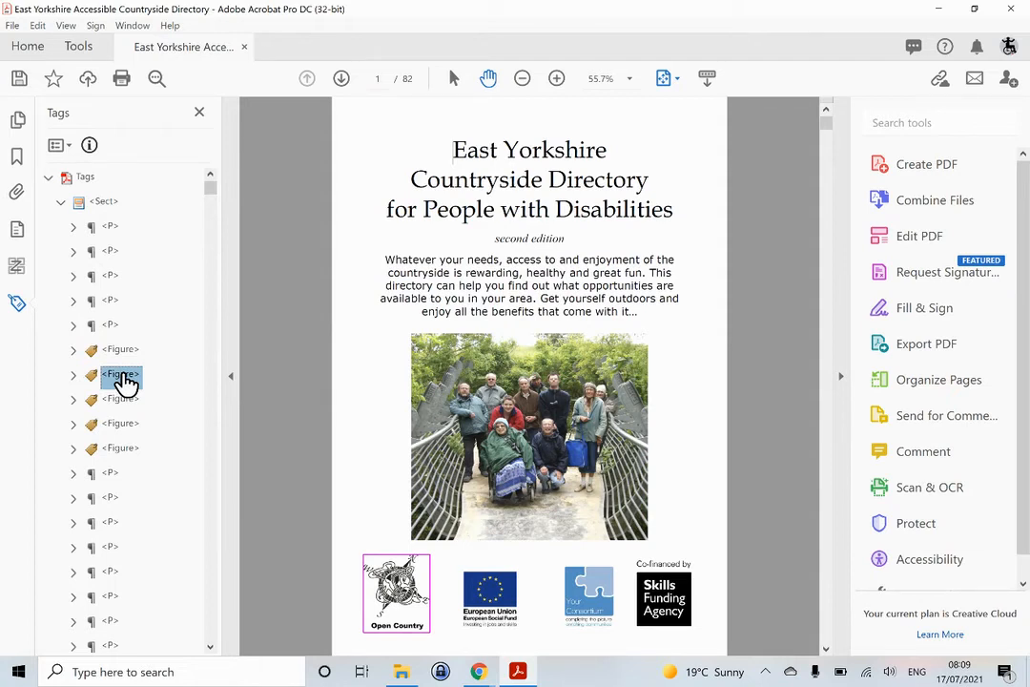
right_click(127, 381)
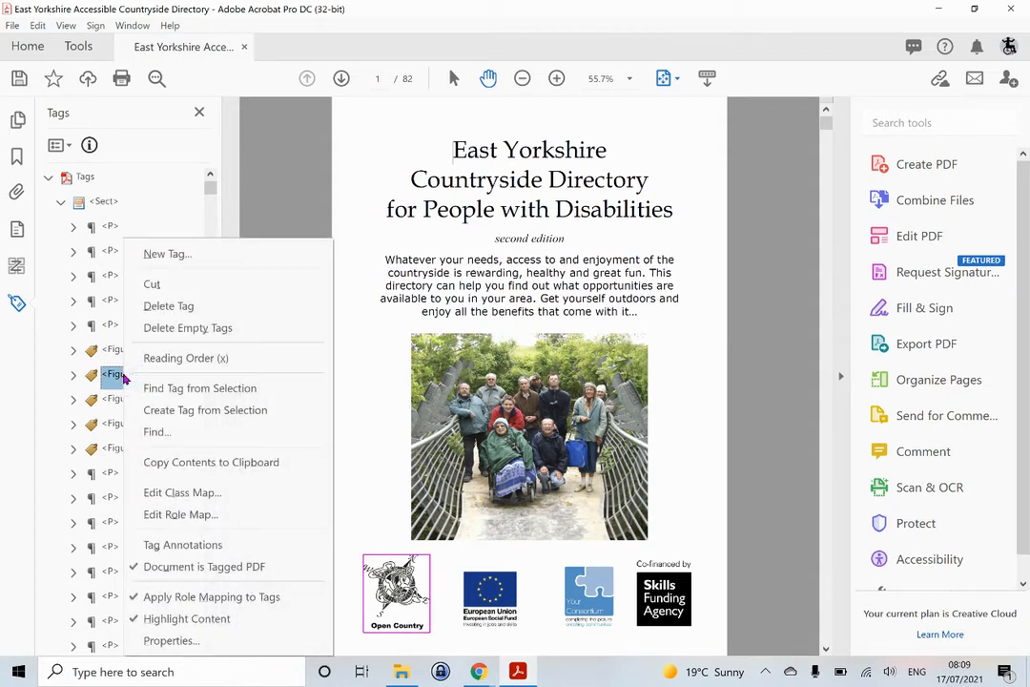
click(170, 639)
click(407, 310)
text(Open C)
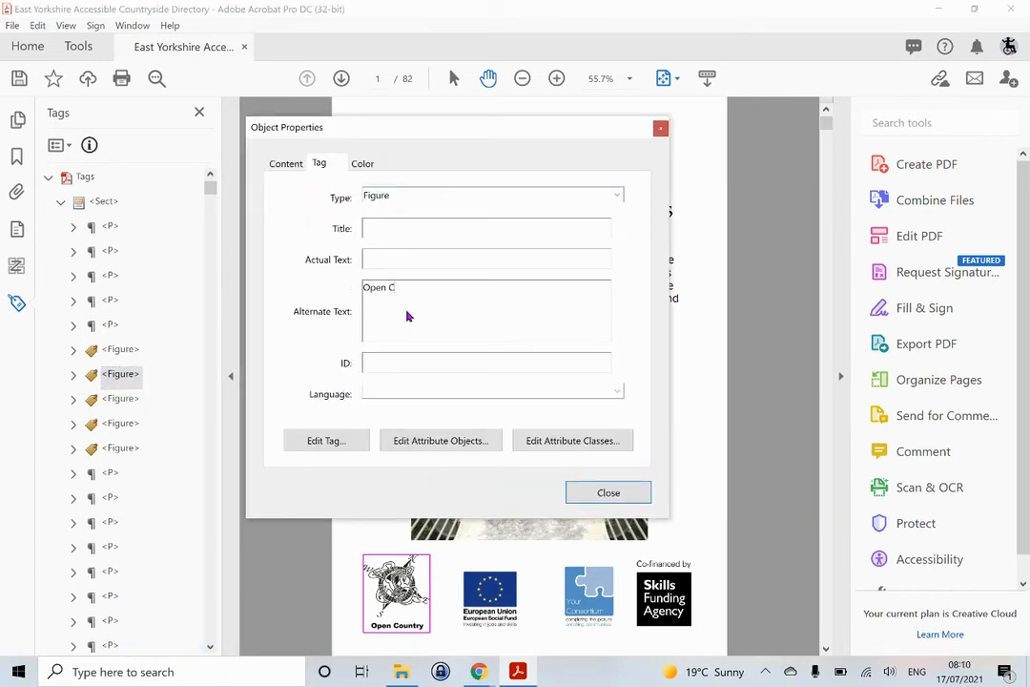
text(ountry logo)
click(608, 492)
Step: Set the alternate text of the European Social Fund logo's figure tag to "EU European Social Fund logo"
click(128, 401)
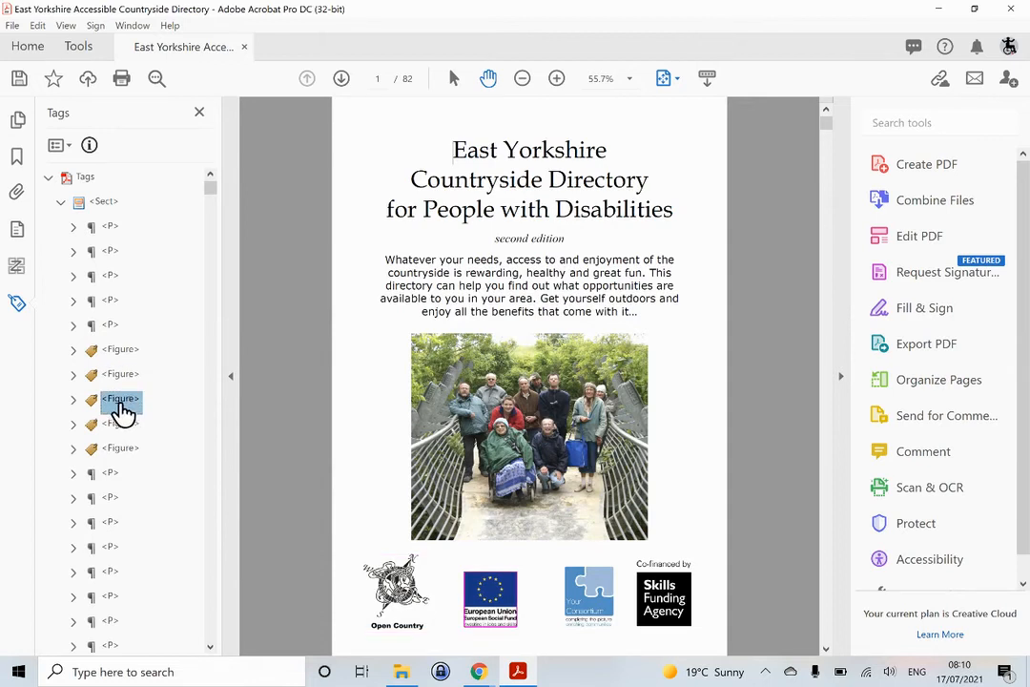
right_click(120, 405)
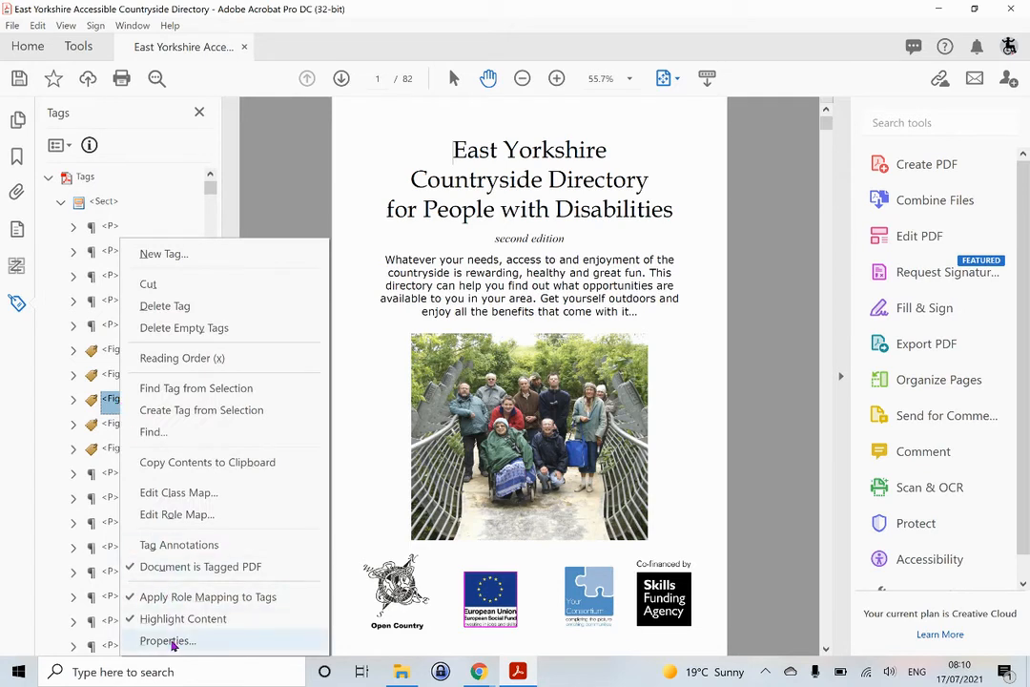
click(173, 640)
click(428, 301)
text(EU E)
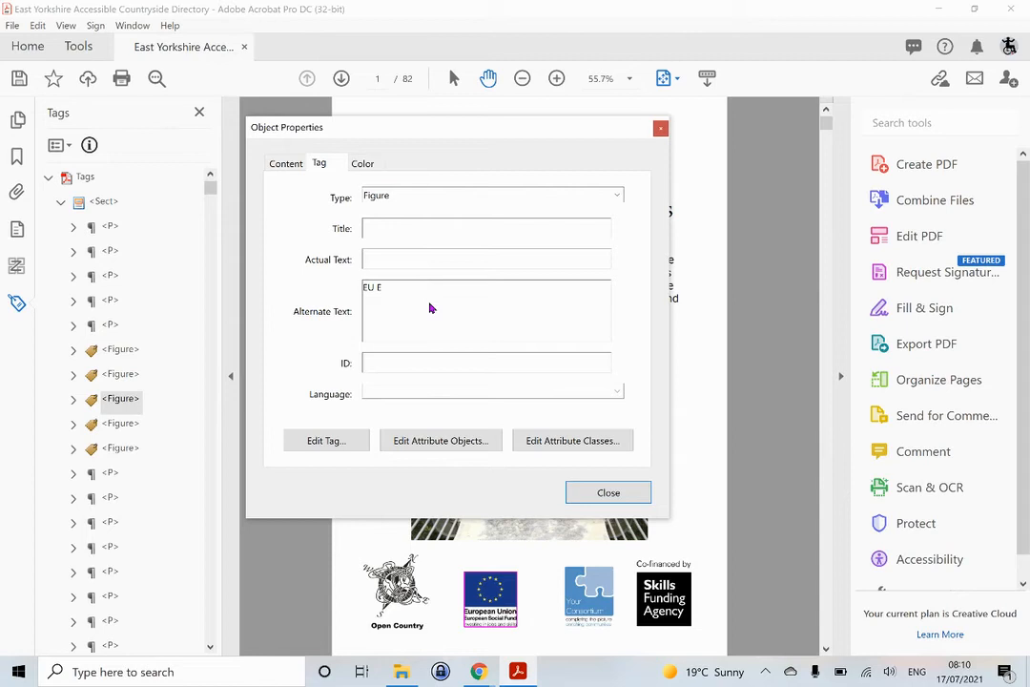
text(uropean Social Fund Lo)
key(BackSpace)
key(BackSpace)
text(logo)
click(610, 490)
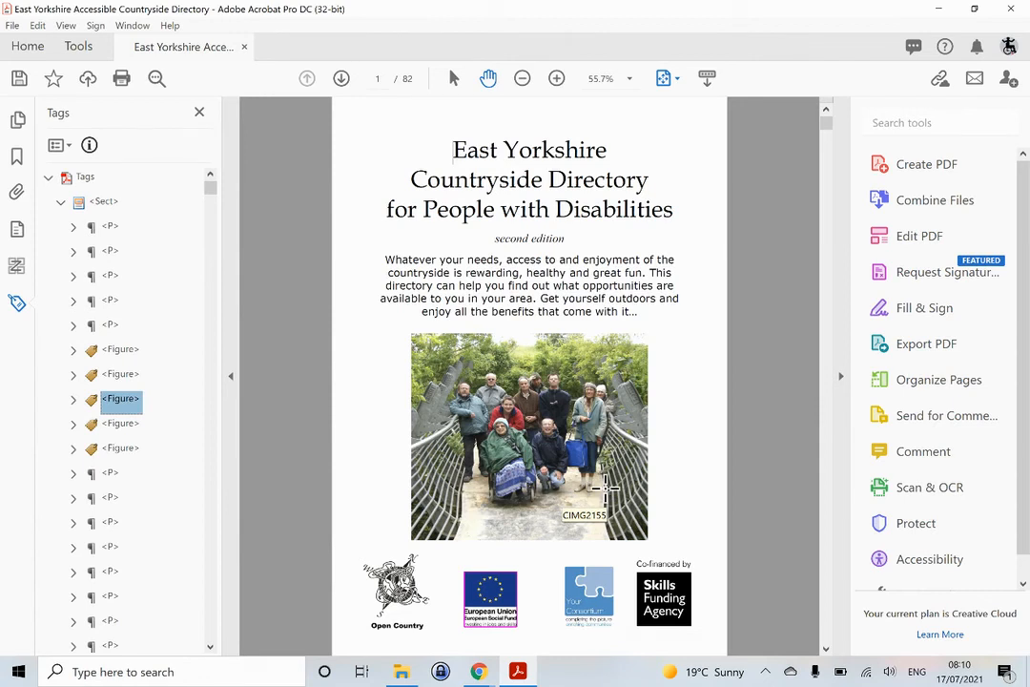
Step: Try to move the Your Consortium logo's figure tag ahead of the Skills Funding Agency tag, checking which image each figure tag covers
click(126, 425)
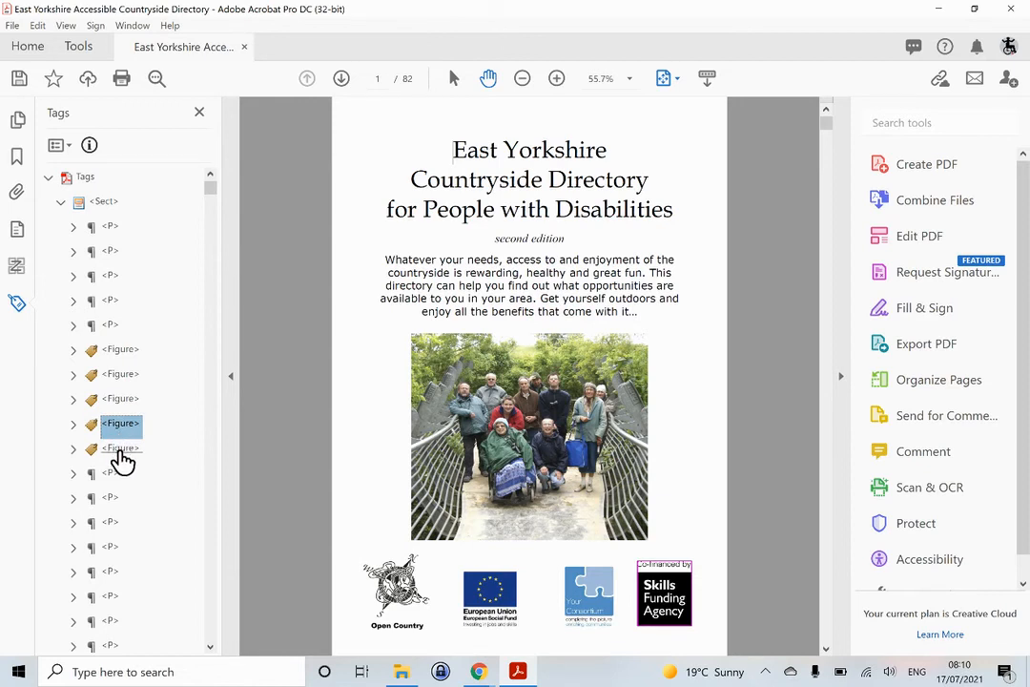
click(121, 450)
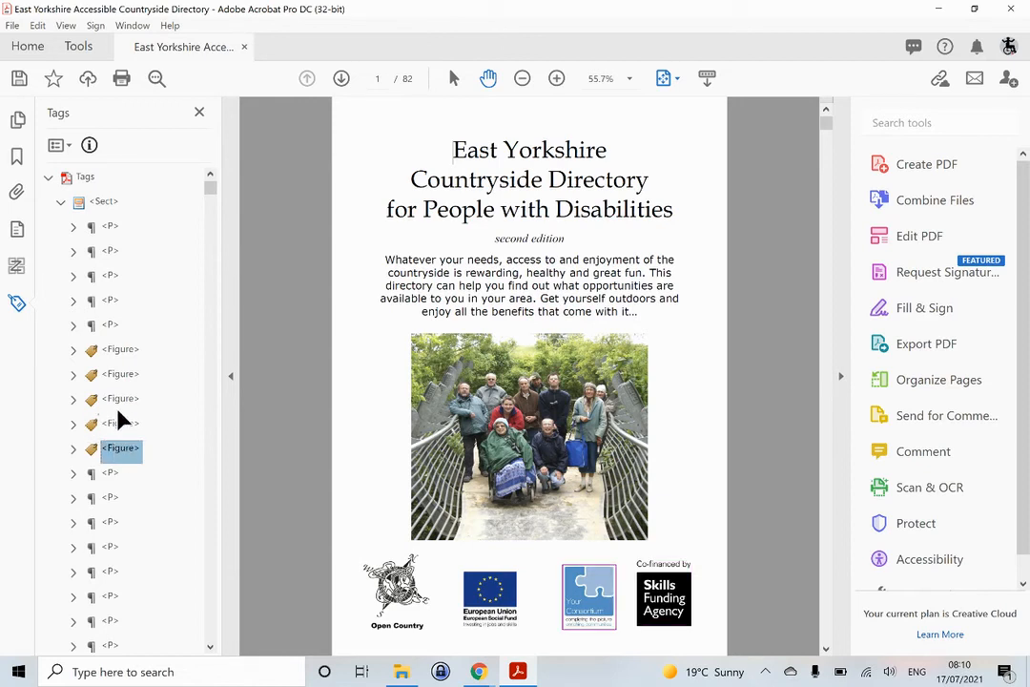
drag(117, 409, 97, 405)
click(121, 354)
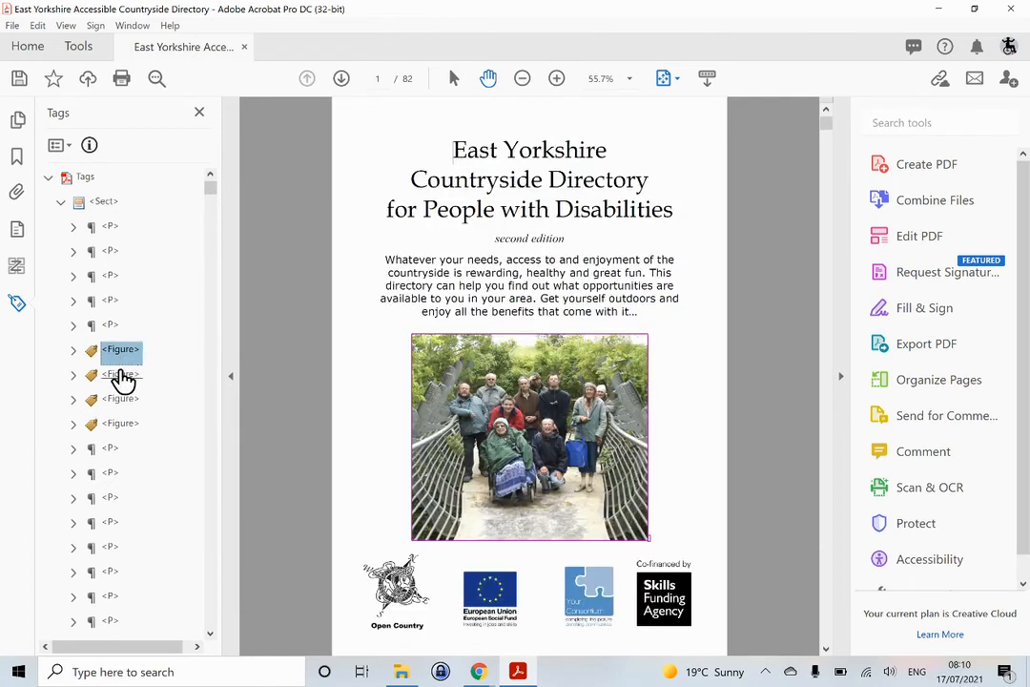
click(122, 378)
click(122, 402)
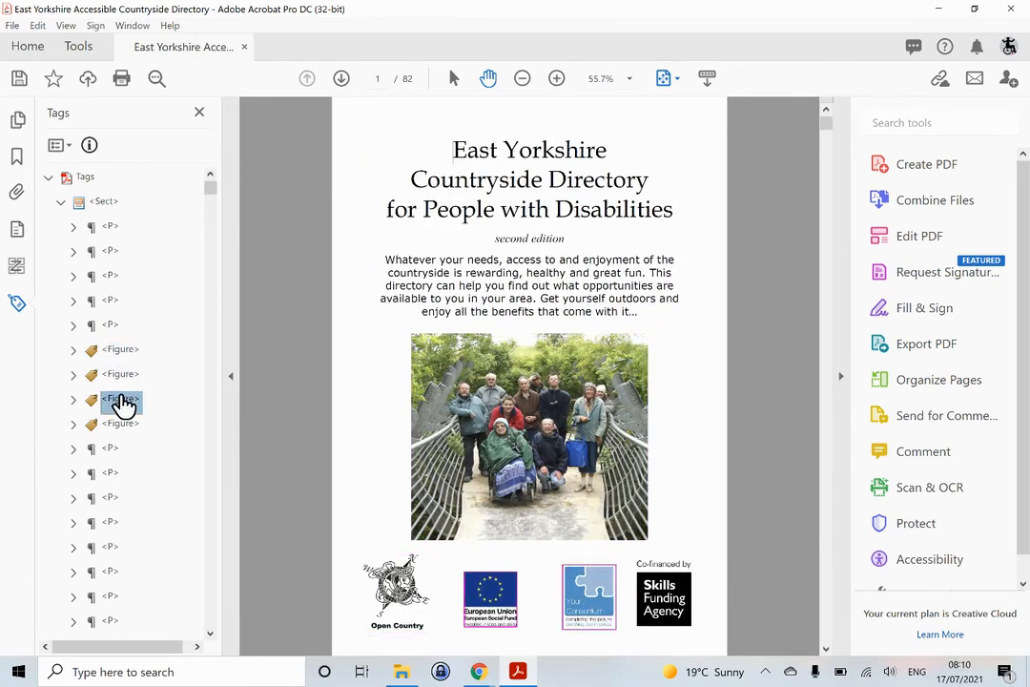
Step: Move the nested Your Consortium figure tag out of the European Social Fund tag, back to the end of the figure tags
click(73, 400)
drag(128, 448, 69, 488)
click(73, 400)
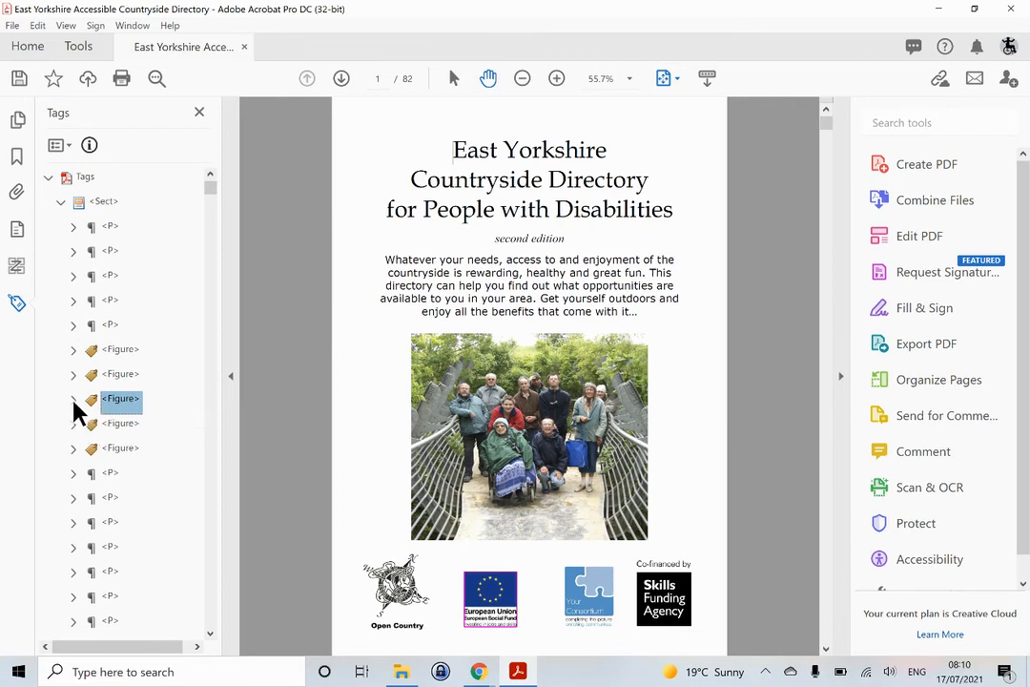
Step: Move the Your Consortium logo's figure tag directly ahead of the Skills Funding Agency tag and recheck the order of the logo tags
click(120, 449)
drag(121, 462, 69, 415)
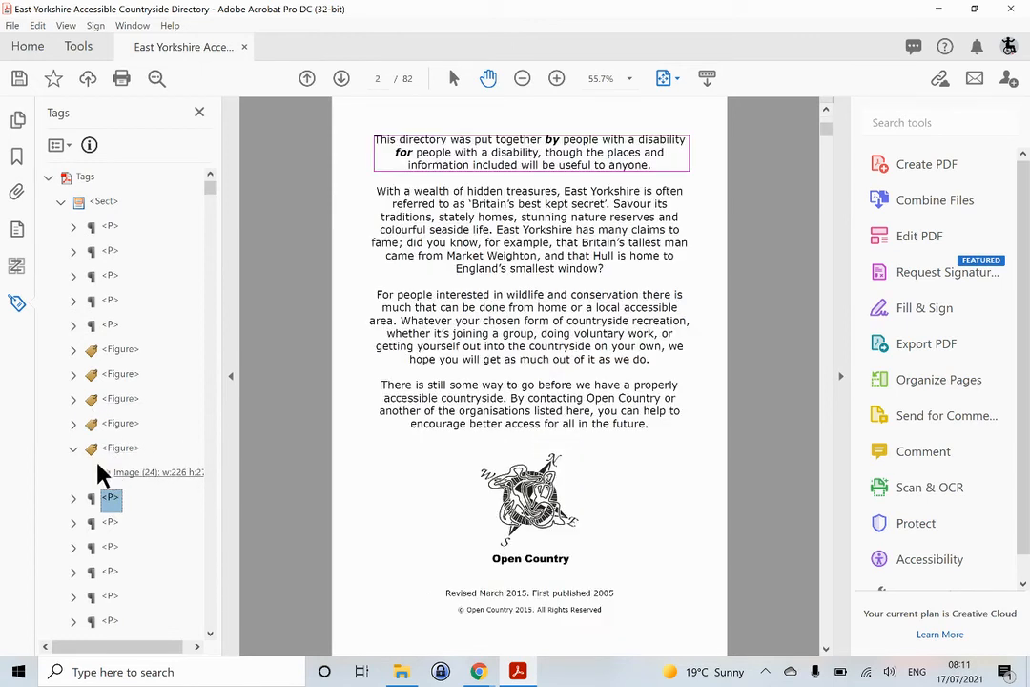
click(74, 448)
click(129, 377)
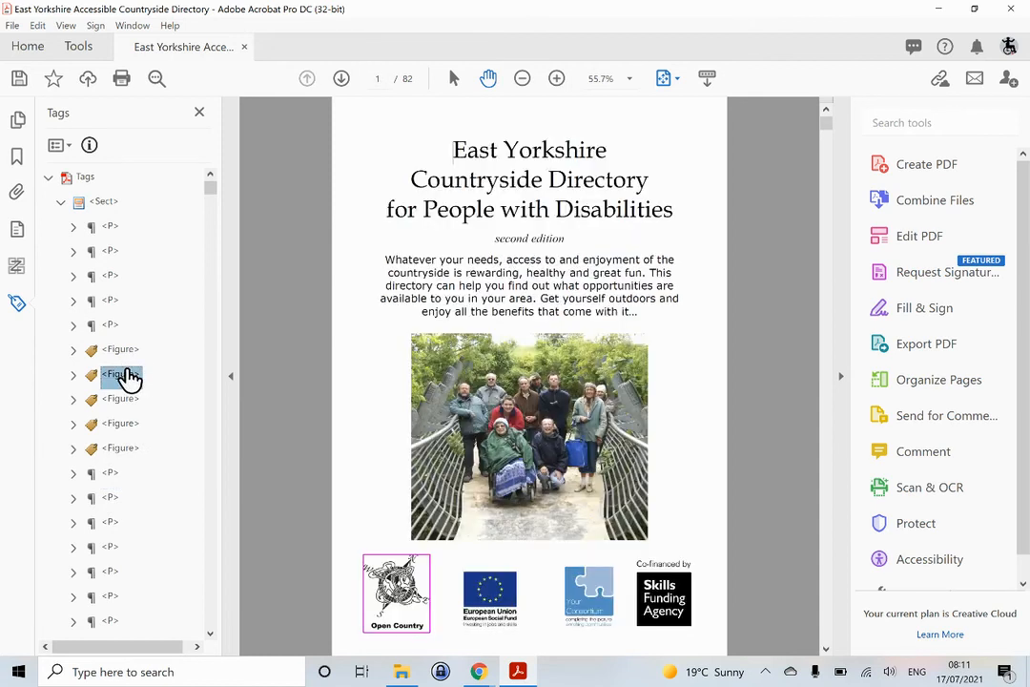
click(125, 401)
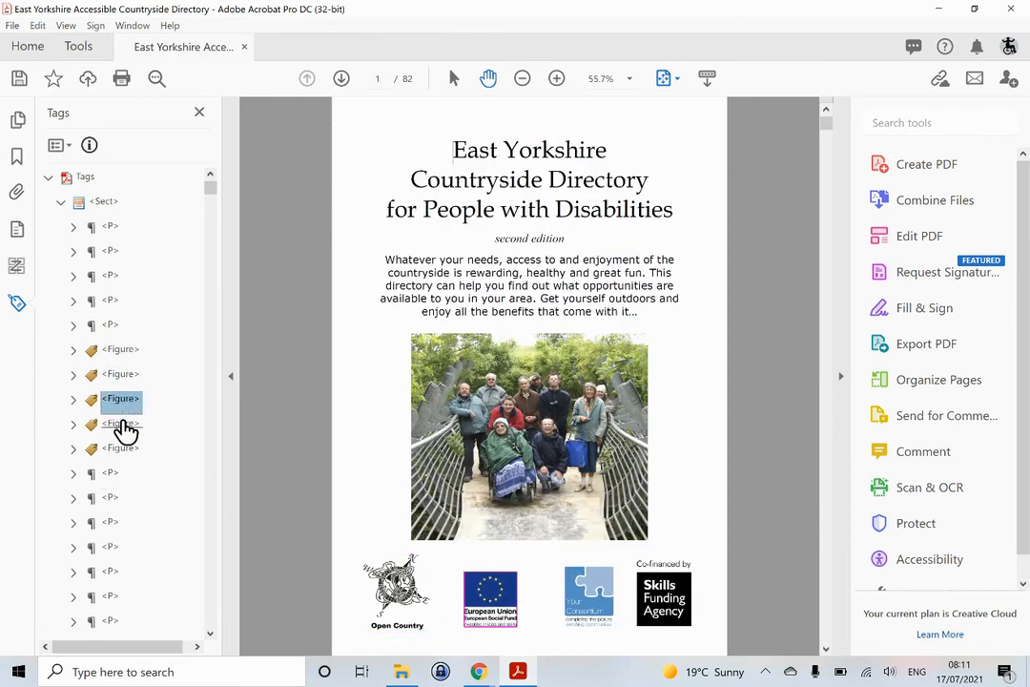
Step: Set the alternate text of the Your Consortium logo's figure tag to "Your Consortium logo"
click(122, 424)
right_click(122, 425)
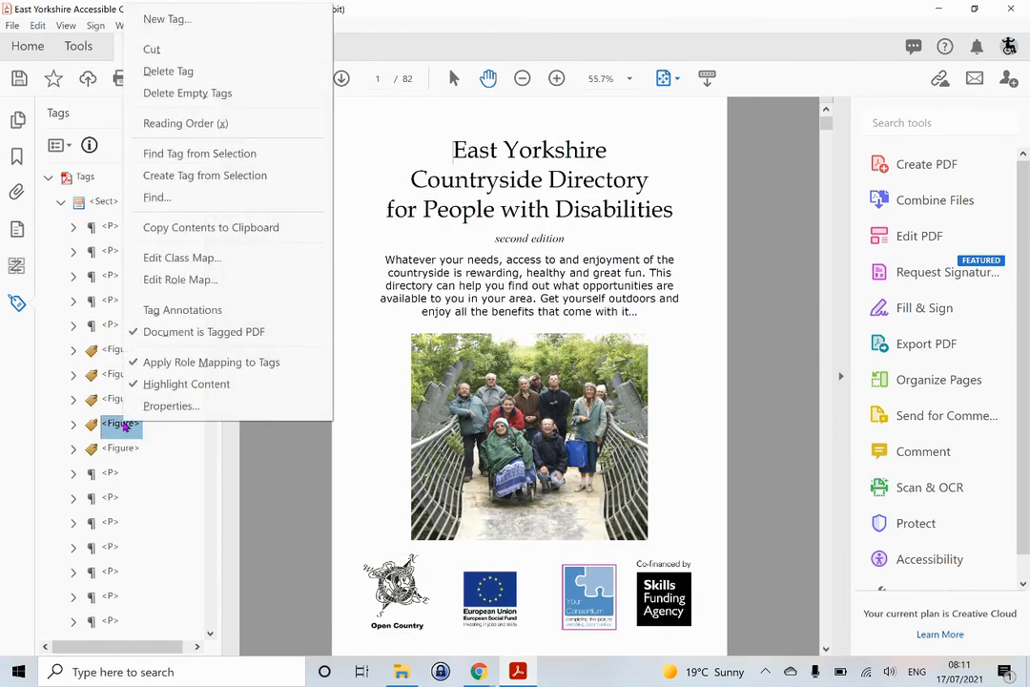
click(162, 407)
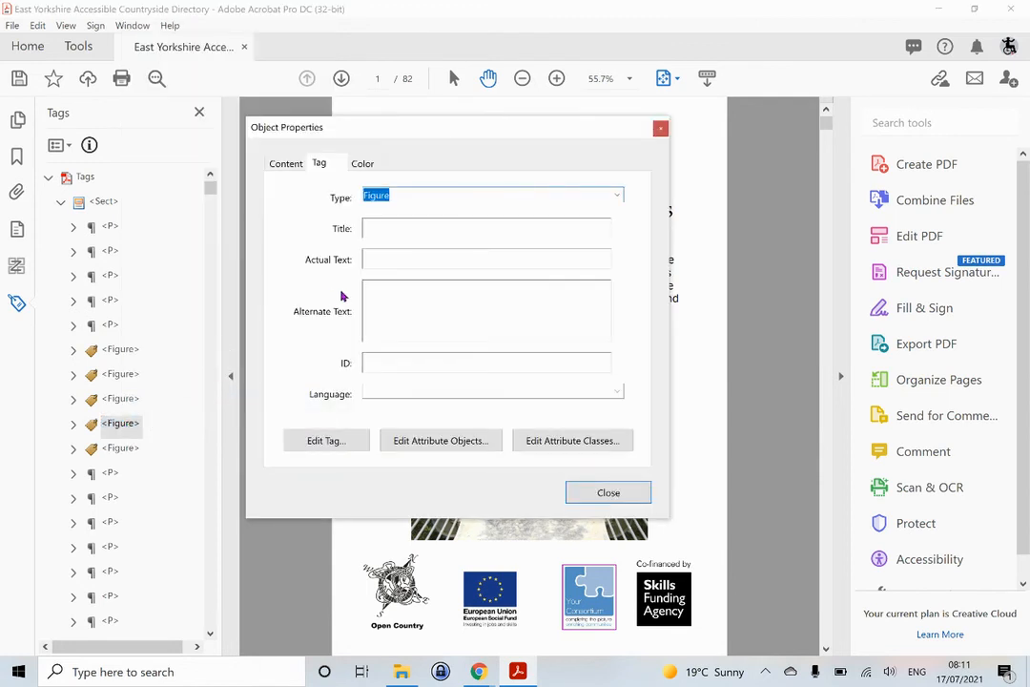
click(392, 308)
text(Your Consortium loho)
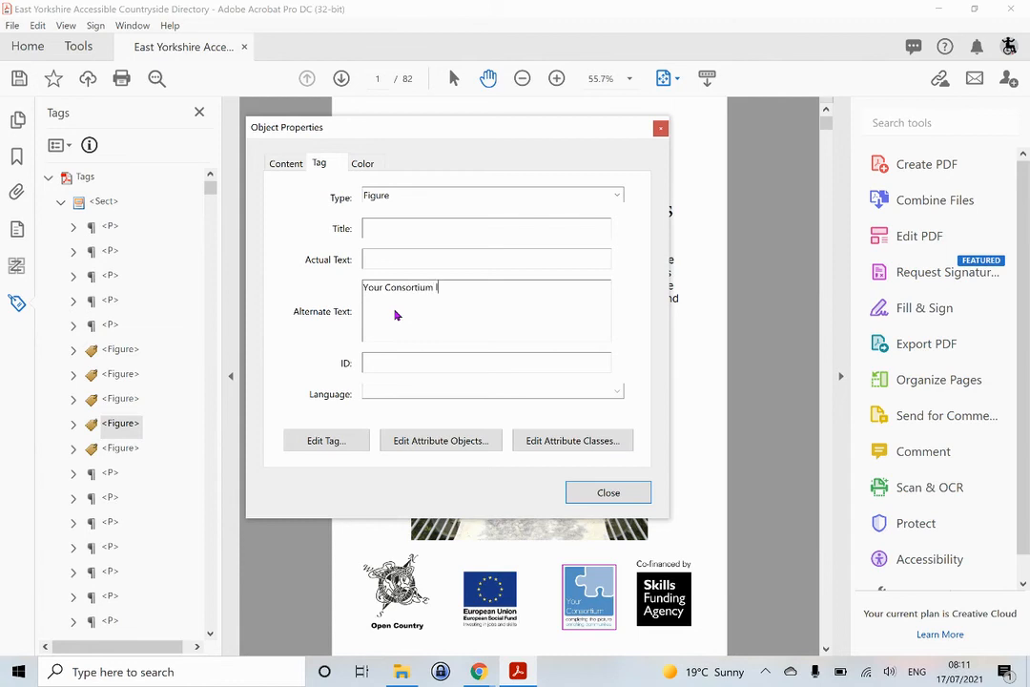
key(BackSpace)
key(BackSpace)
text(go)
click(610, 492)
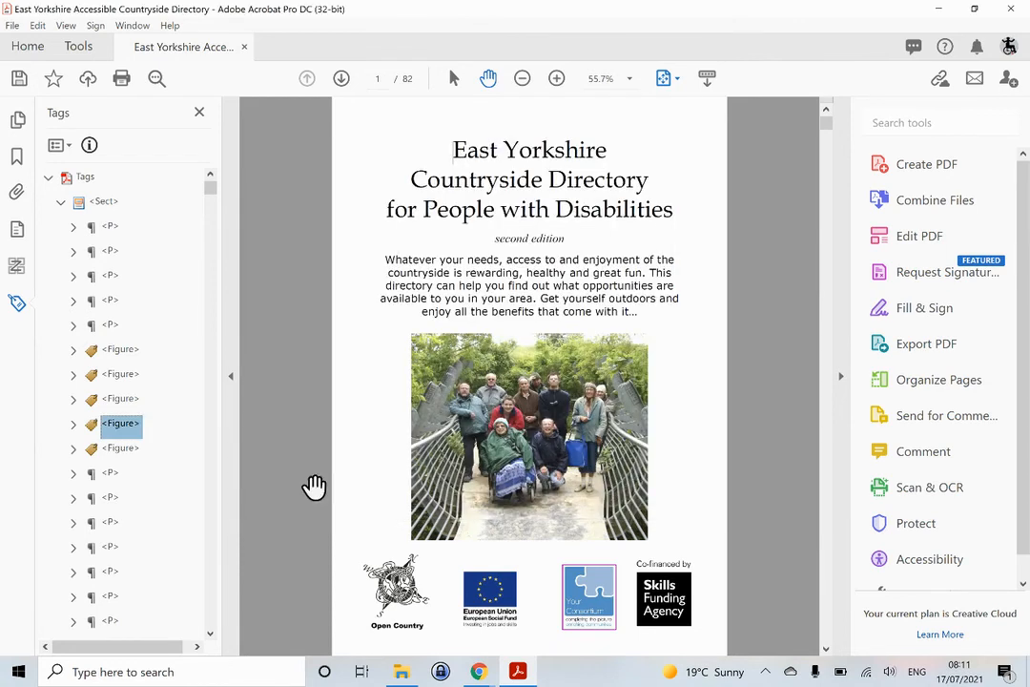
Step: Set the alternate text of the Skills Funding Agency logo's figure tag to "Skills funding agency logo"
click(127, 452)
right_click(127, 455)
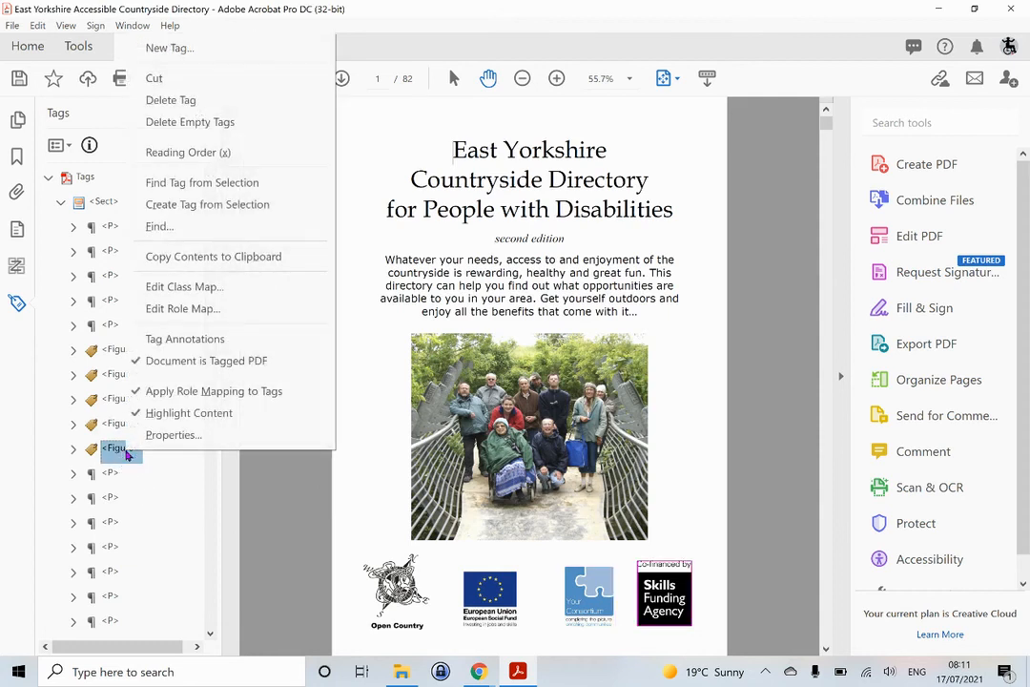
click(177, 435)
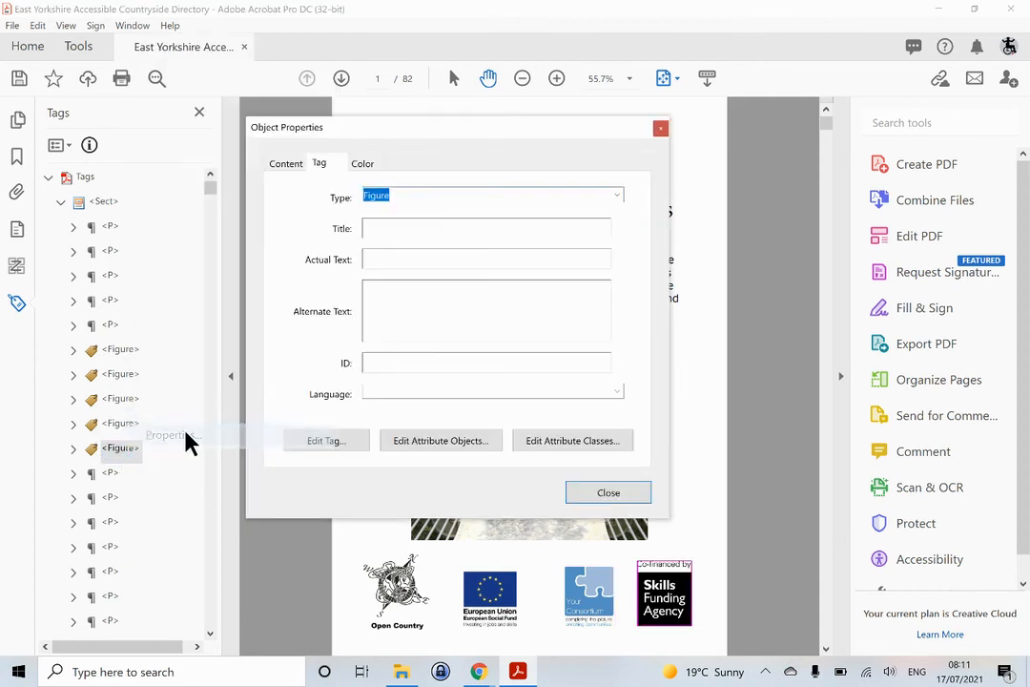
click(430, 301)
text(Sk)
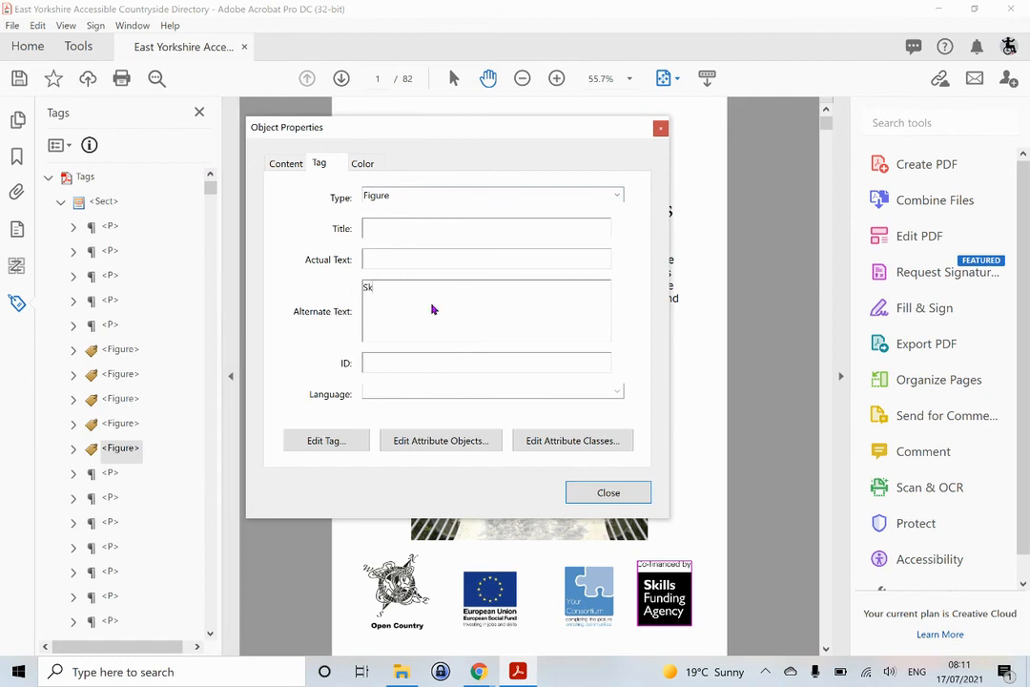
text(ills funding agency logo)
click(595, 495)
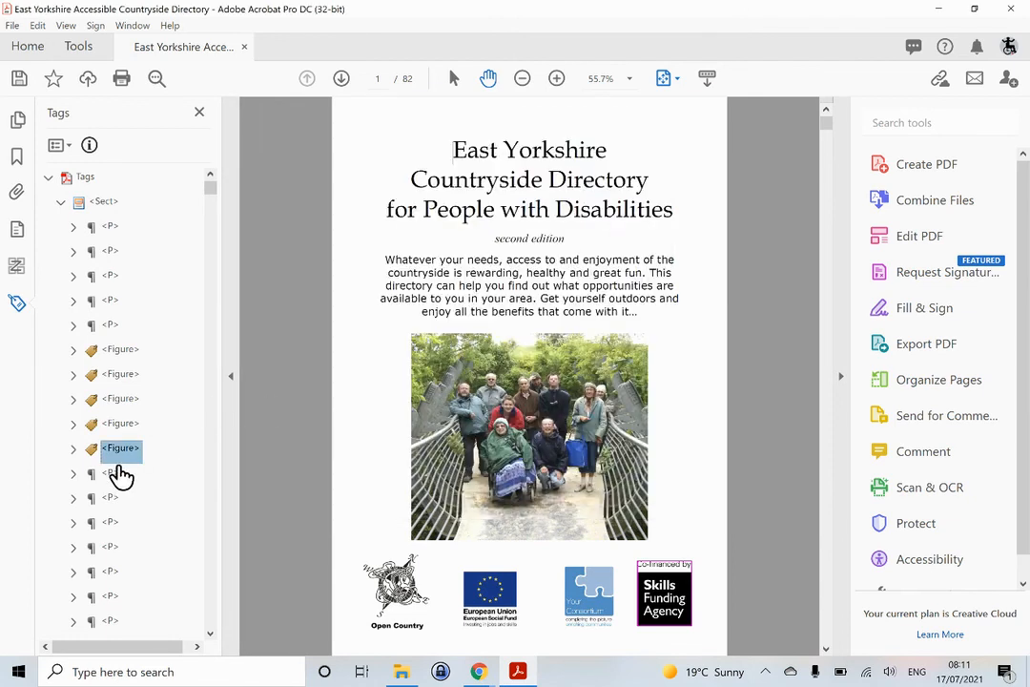
Step: Check in order what page 1's paragraph and figure tags cover, through to the first paragraph tag of page 2
click(111, 474)
click(109, 252)
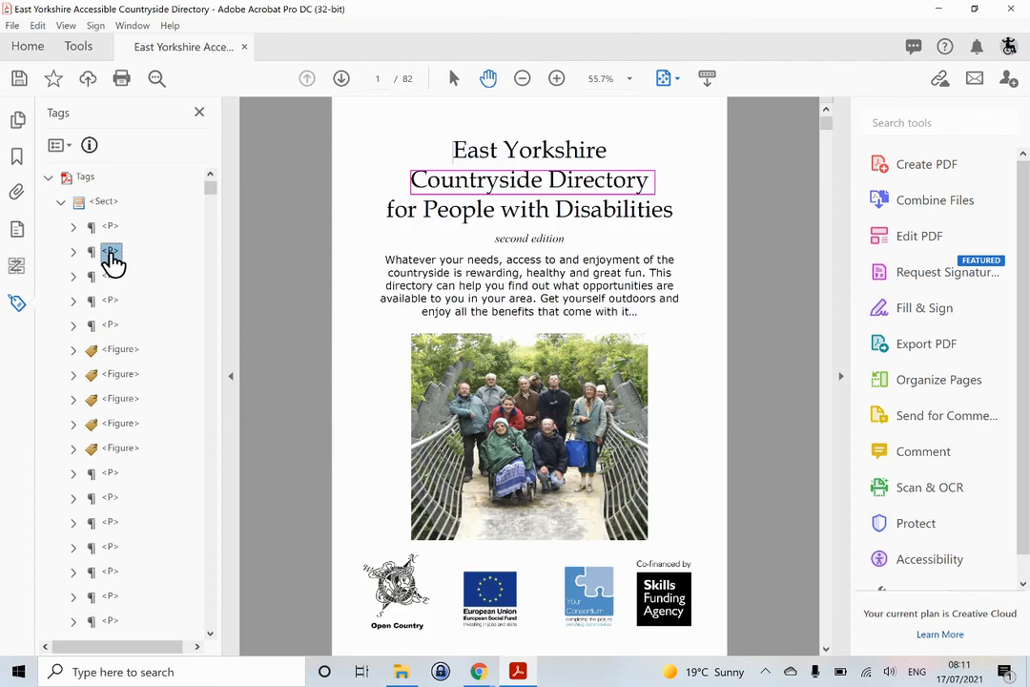
click(111, 277)
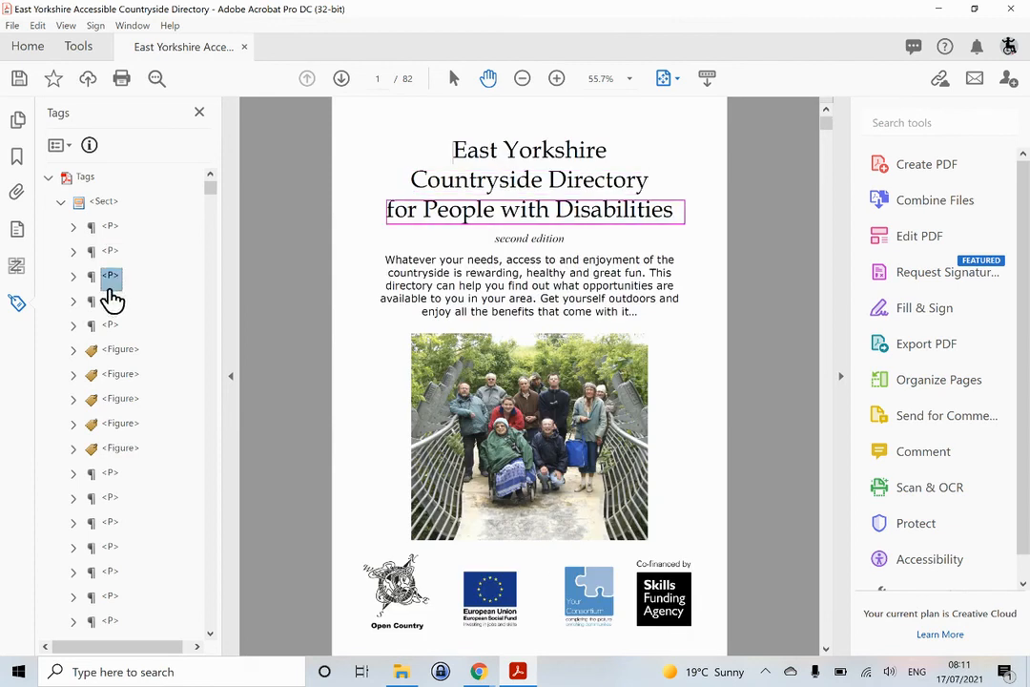
click(112, 304)
click(112, 326)
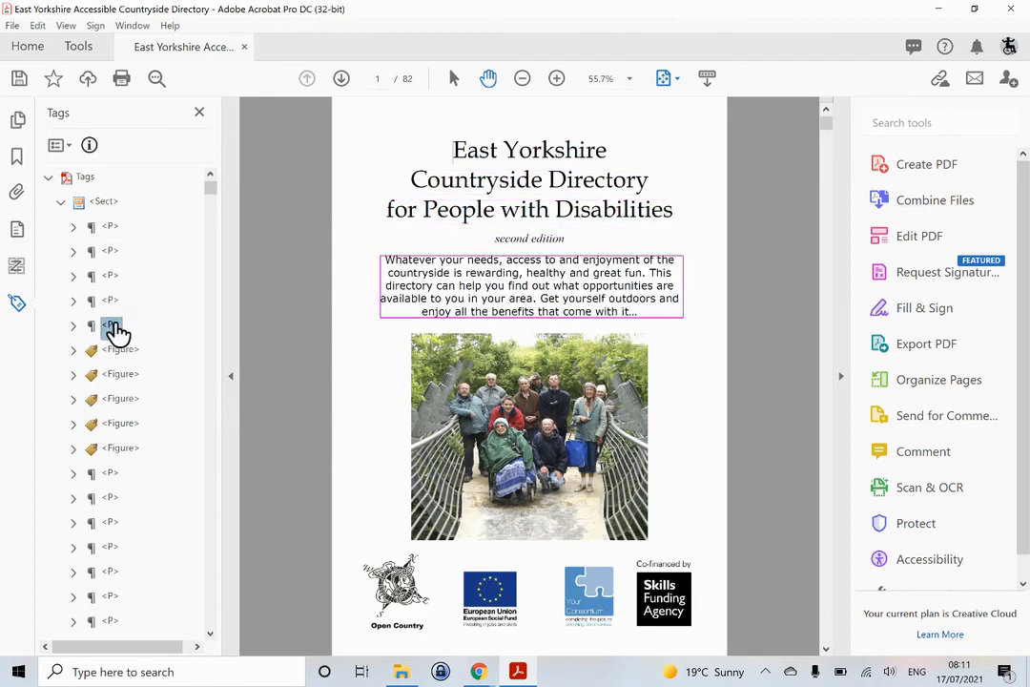
click(120, 350)
click(125, 375)
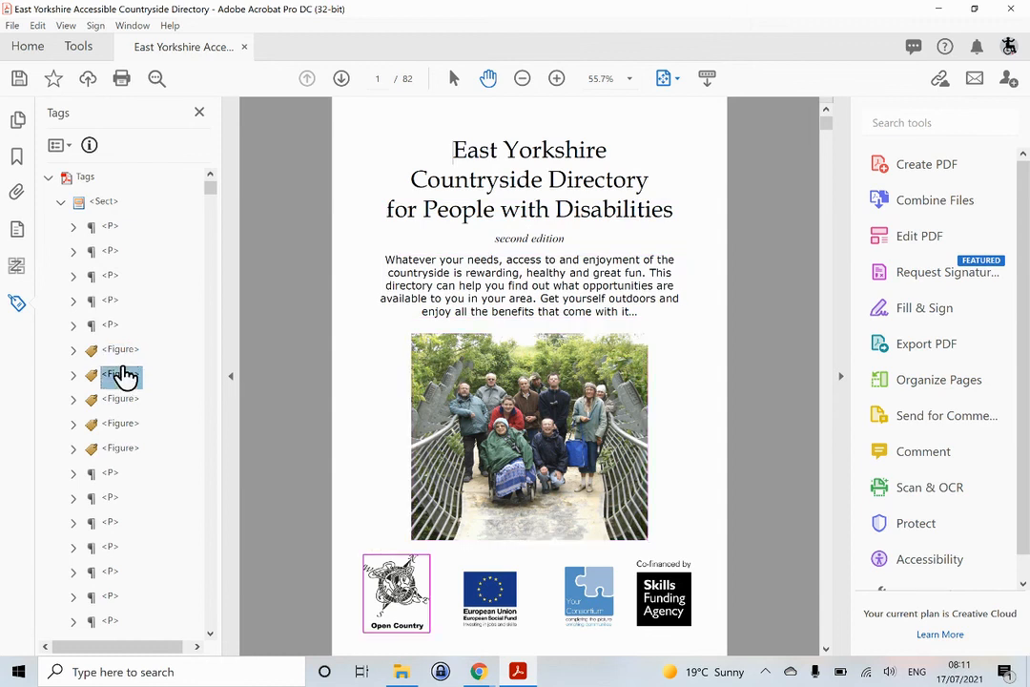
click(120, 401)
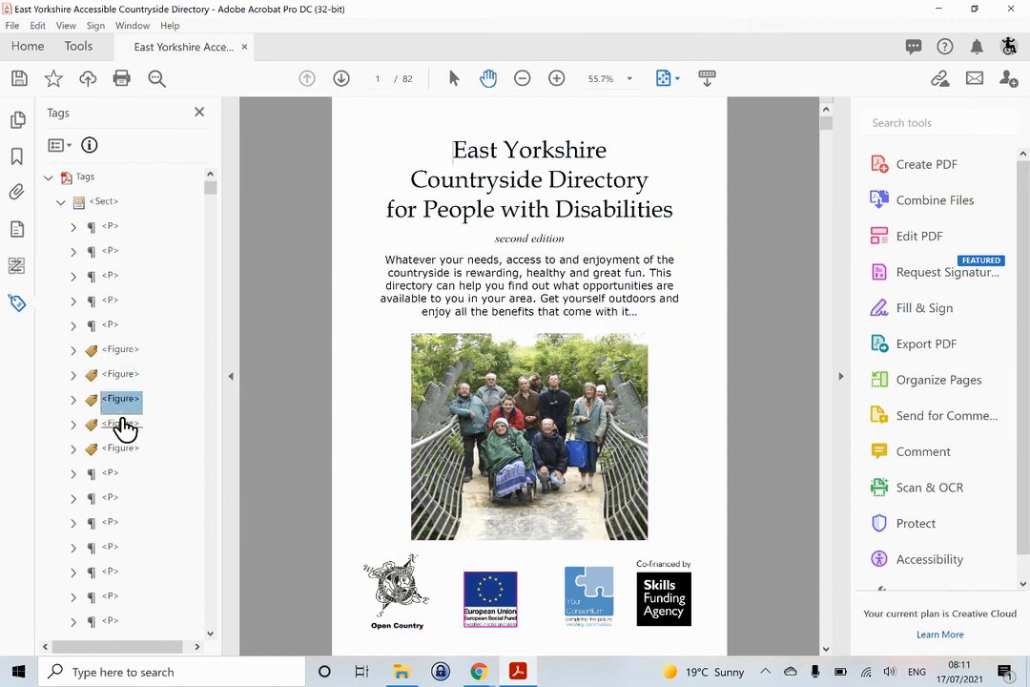
click(124, 424)
click(124, 450)
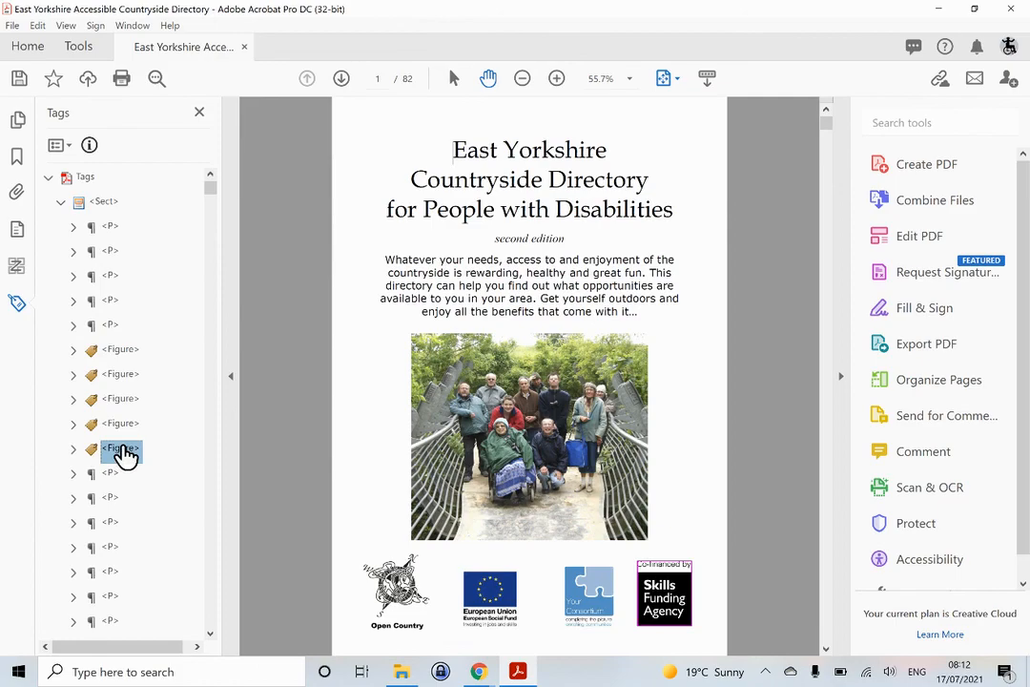
click(111, 478)
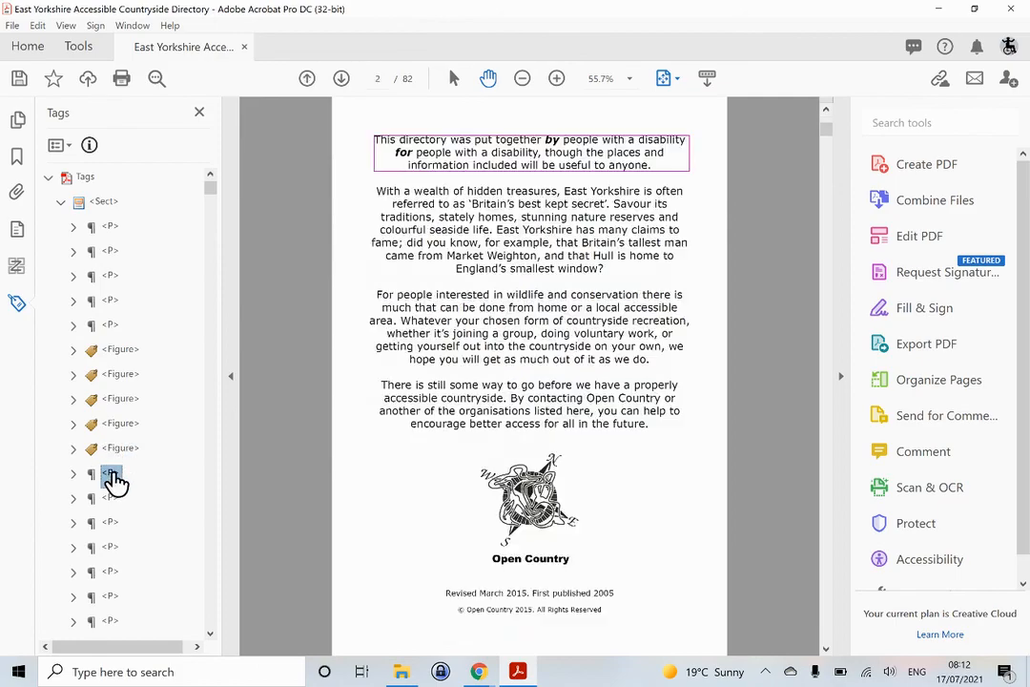